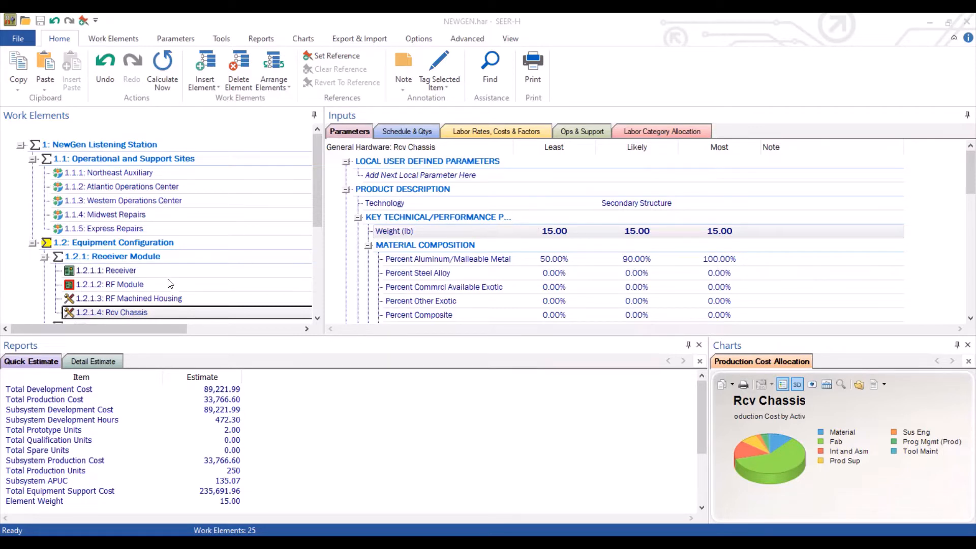
# - Duplicate the Rcv Chassis work element within the Receiver Module by copying it and insert-pasting the copy
pyautogui.scroll(-1, 161, 301)
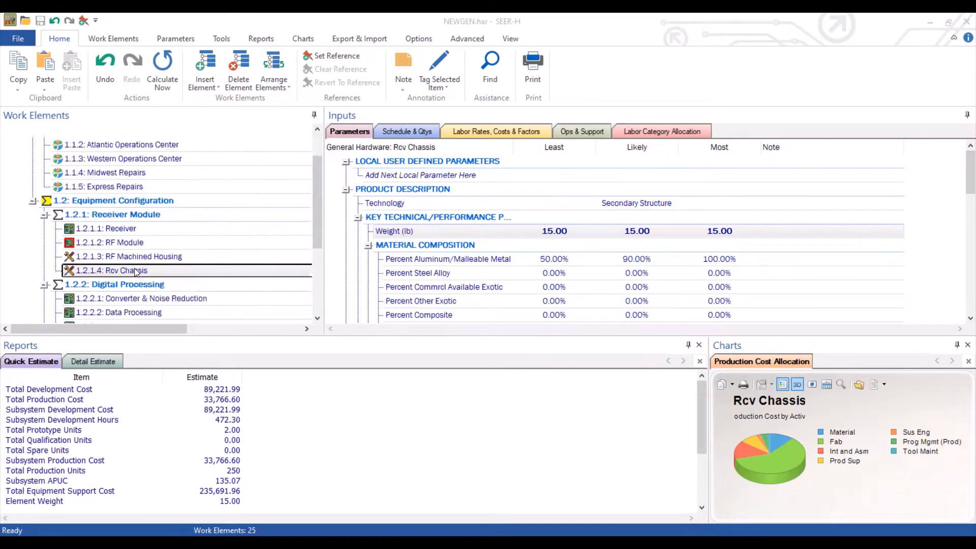
pyautogui.rightClick(140, 275)
pyautogui.click(173, 235)
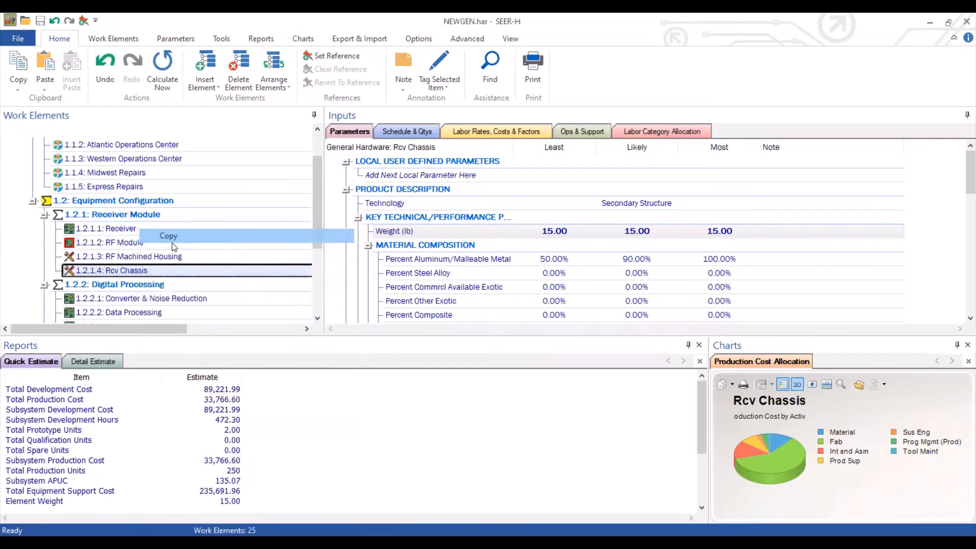
pyautogui.rightClick(161, 270)
pyautogui.click(188, 279)
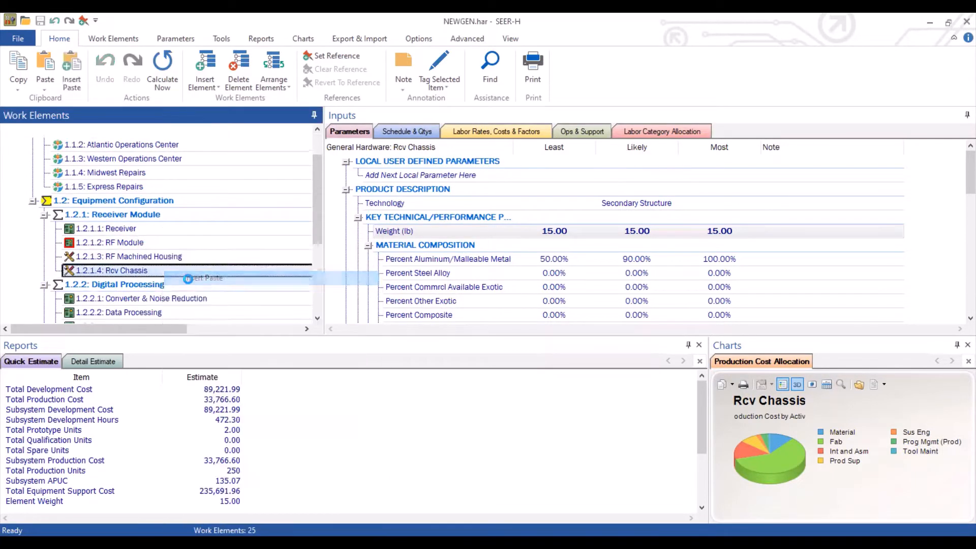
# - Set the least, likely and most weight of the duplicated Rcv Chassis to 100 lb
pyautogui.doubleClick(543, 232)
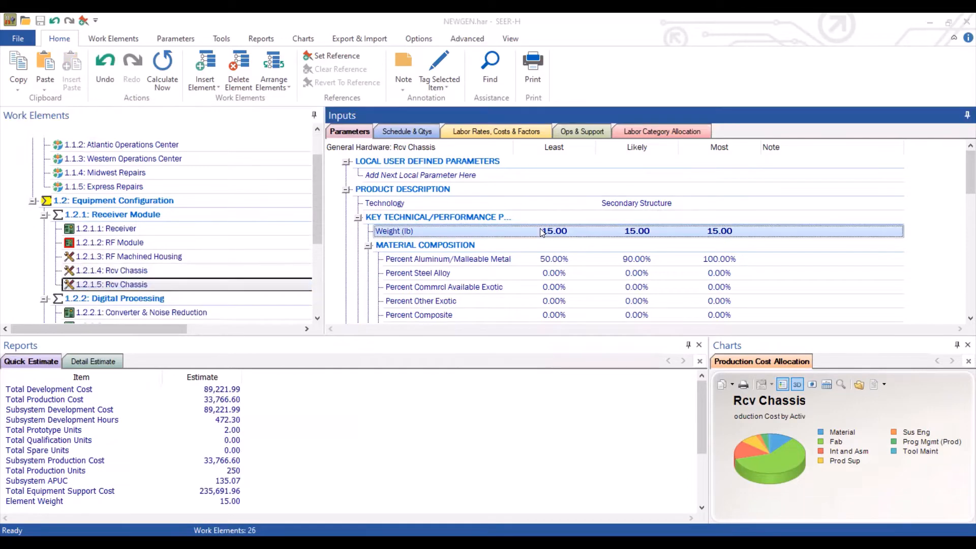
pyautogui.write('100')
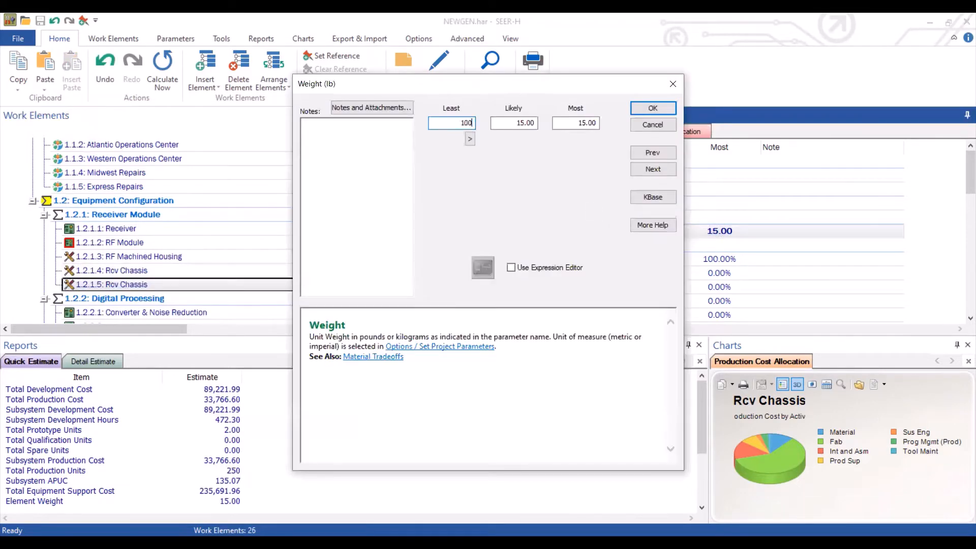
pyautogui.click(470, 143)
pyautogui.click(645, 105)
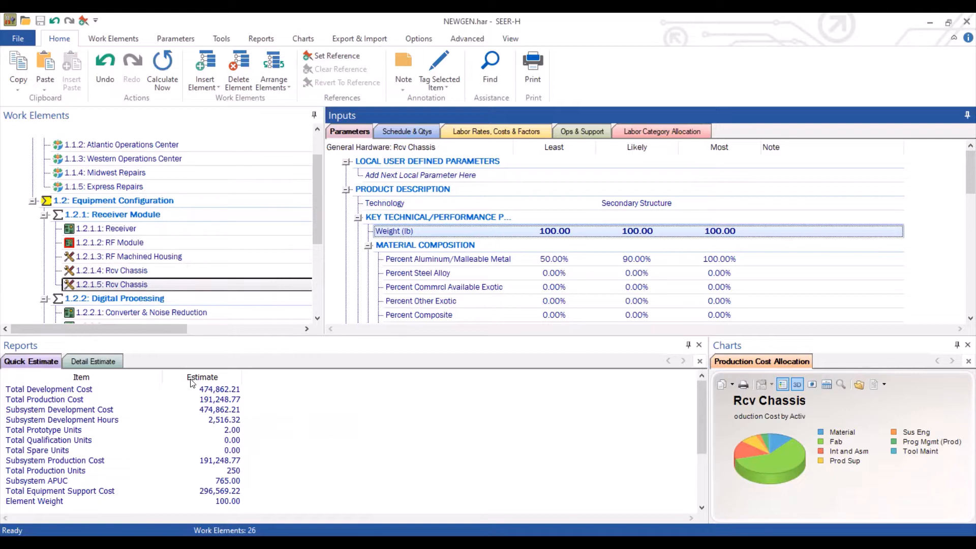
# - Delete the duplicated Rcv Chassis work element, 1.2.1.5
pyautogui.click(171, 281)
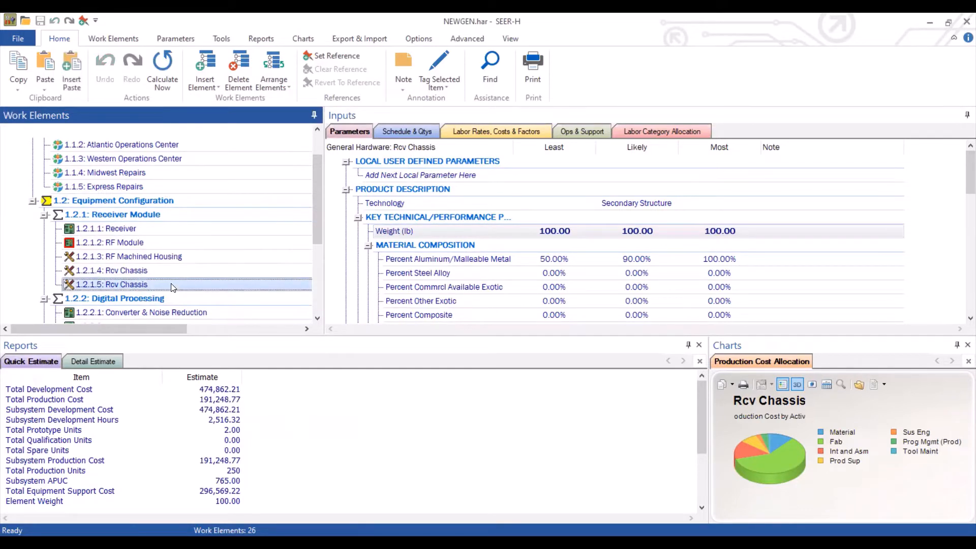
pyautogui.rightClick(172, 287)
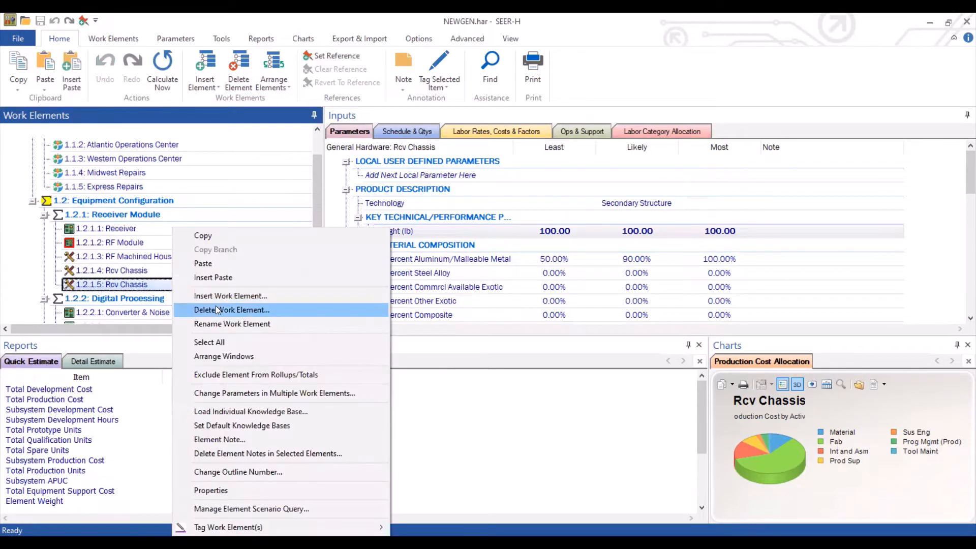
pyautogui.click(217, 309)
pyautogui.press('Return')
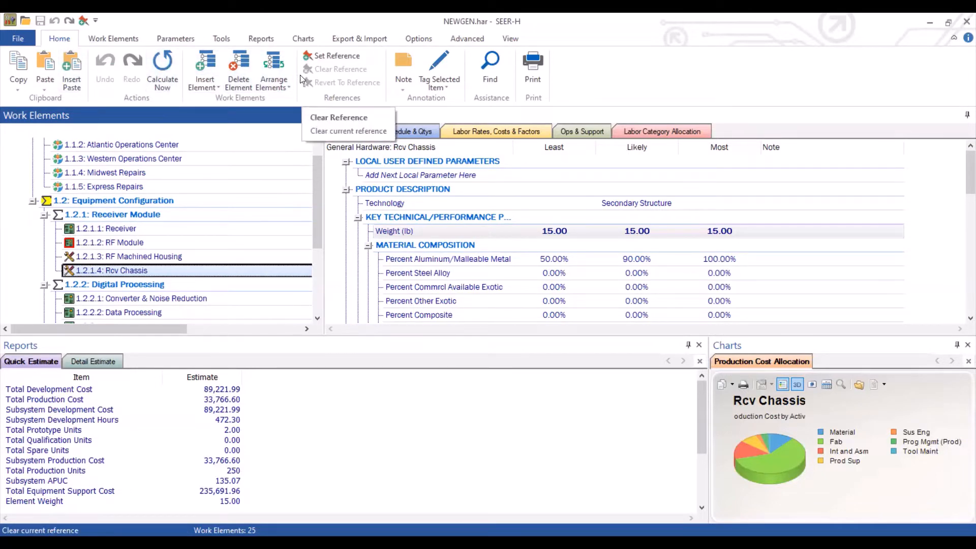
# - Set the Rcv Chassis as the reference with the description "The Original Estimate"
pyautogui.click(83, 21)
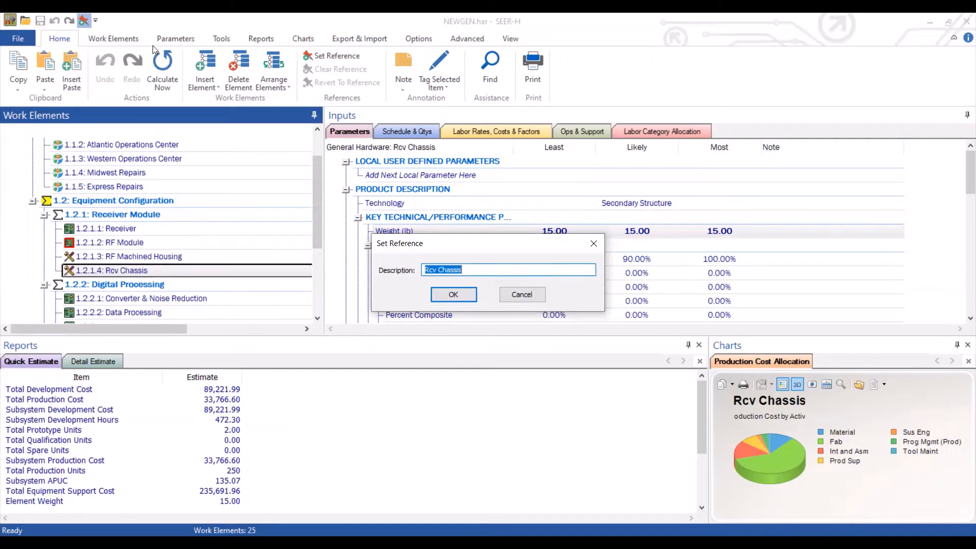
pyautogui.write('The Orgi')
pyautogui.press('BackSpace')
pyautogui.press('BackSpace')
pyautogui.write('iginal Estimate')
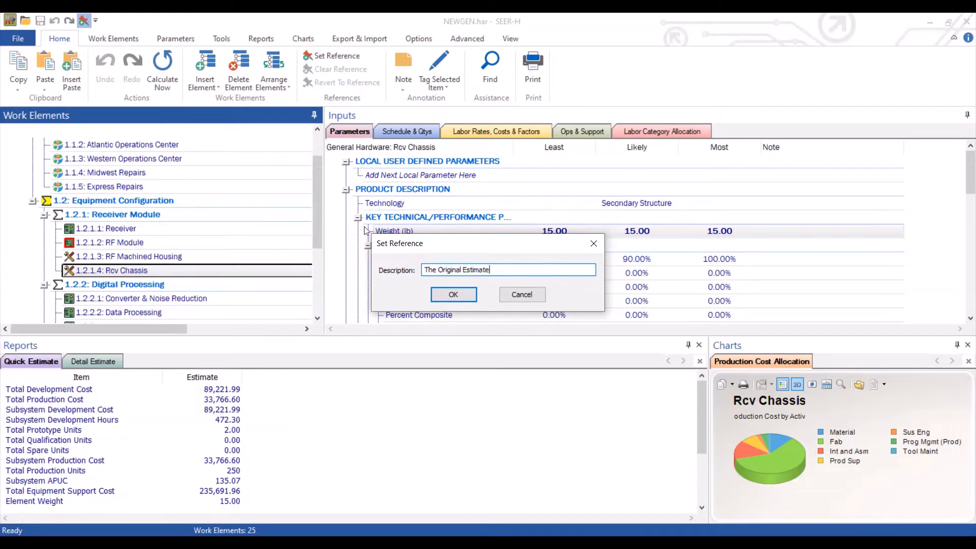
pyautogui.click(454, 292)
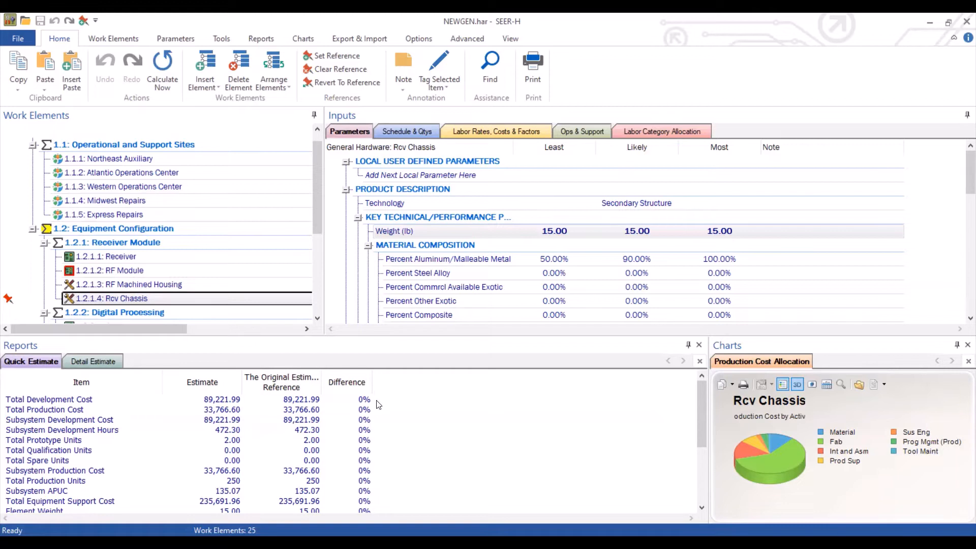
# - Set the least, likely and most weight of the Rcv Chassis to 1.5 lb
pyautogui.click(557, 232)
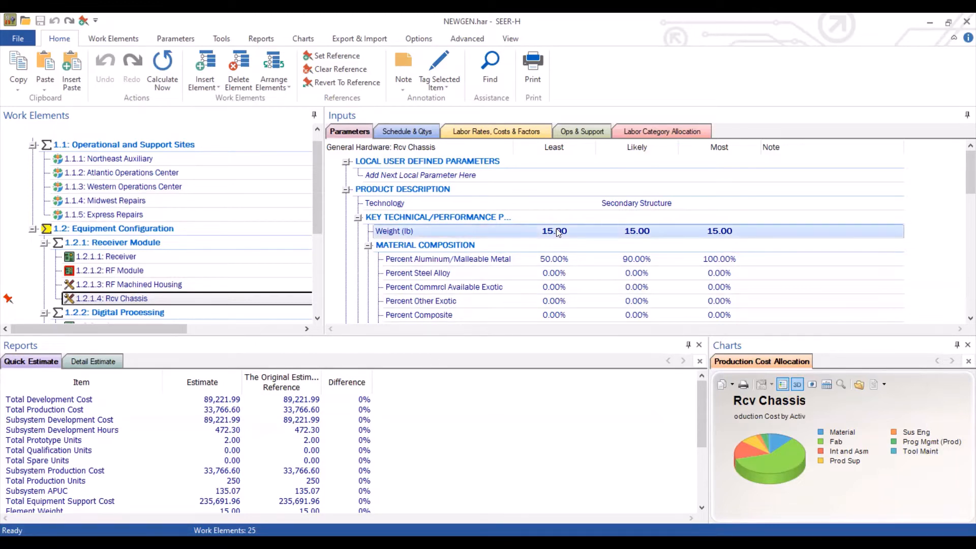
pyautogui.doubleClick(557, 231)
pyautogui.write('1')
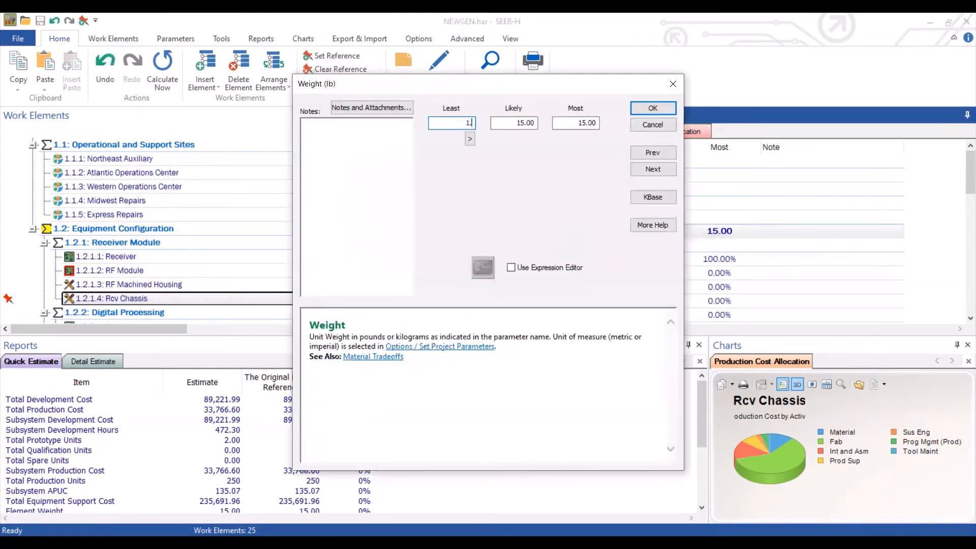
pyautogui.write('.5')
pyautogui.click(469, 138)
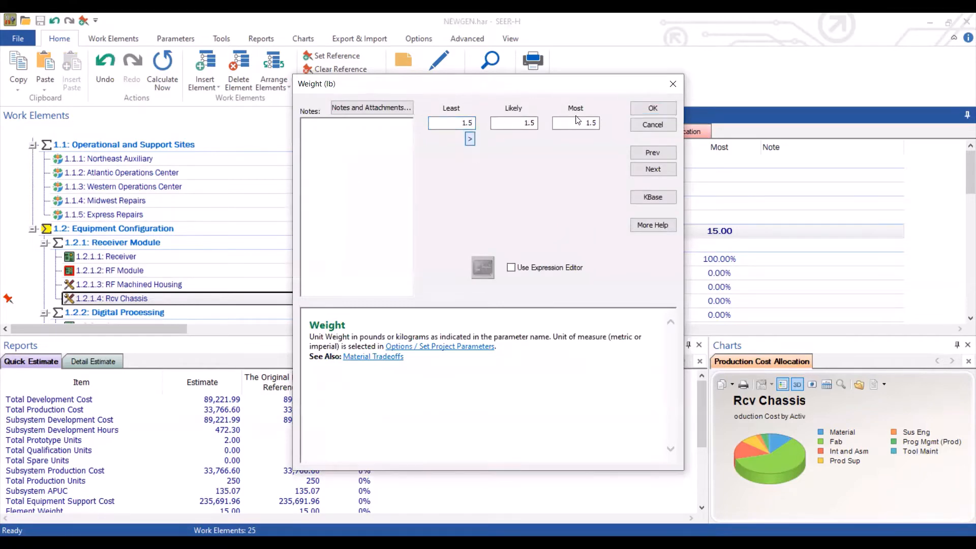
pyautogui.click(653, 109)
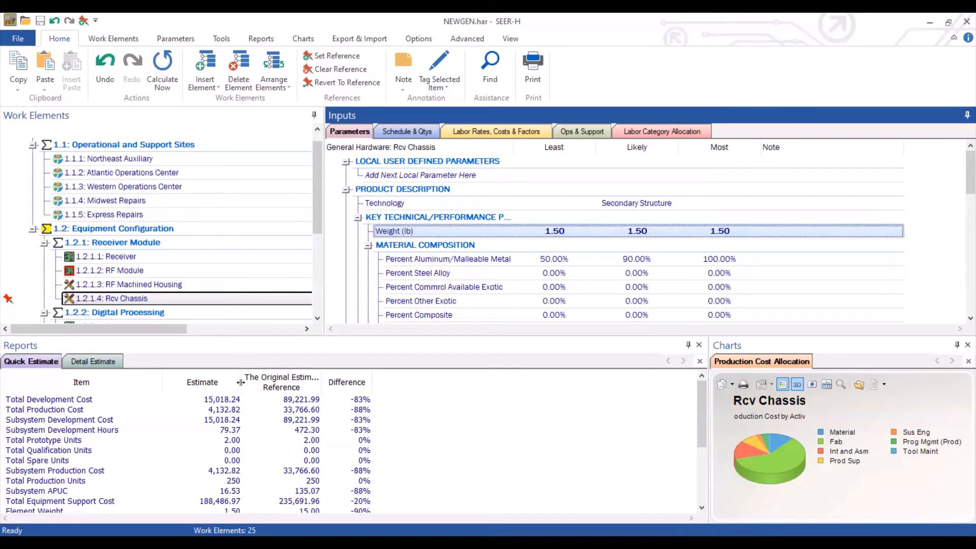
# - Set the Rcv Chassis's Percent Commrcl Available Exotic to 100% for least, likely and most
pyautogui.hotkey('alt', 'Tab')
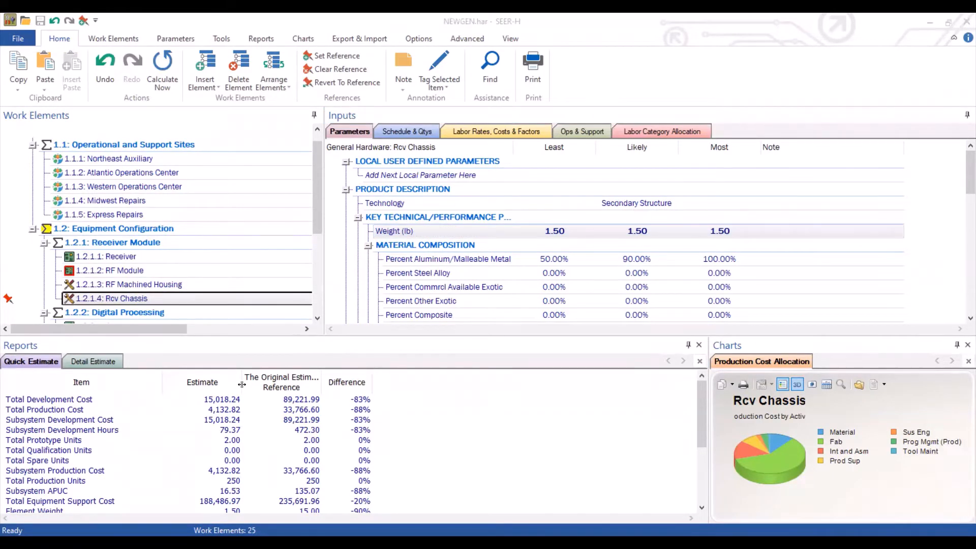
pyautogui.doubleClick(564, 291)
pyautogui.write('100')
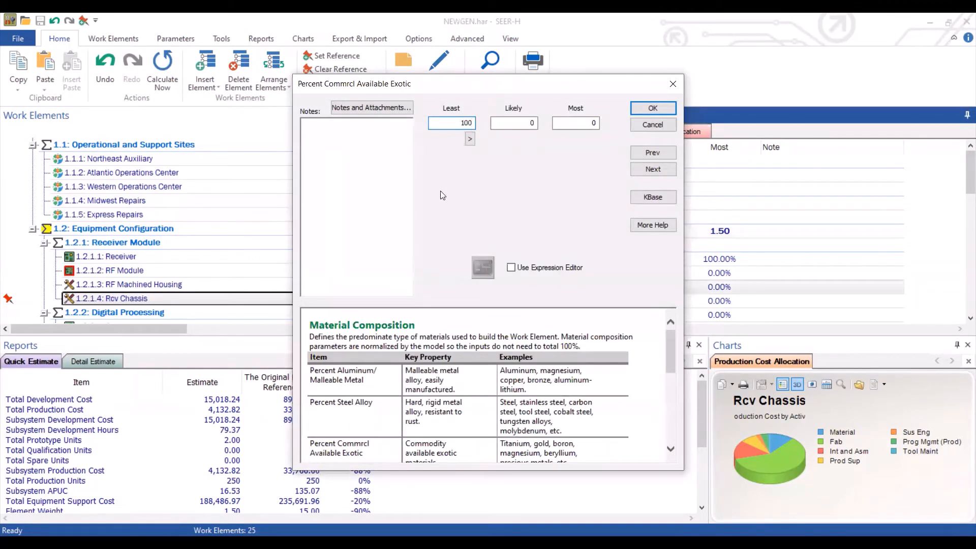
pyautogui.click(469, 139)
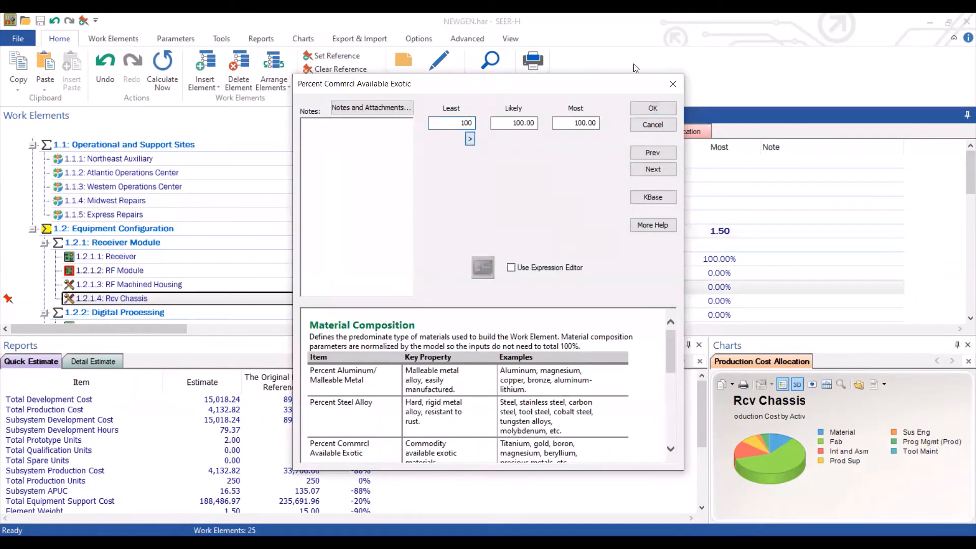
pyautogui.click(652, 107)
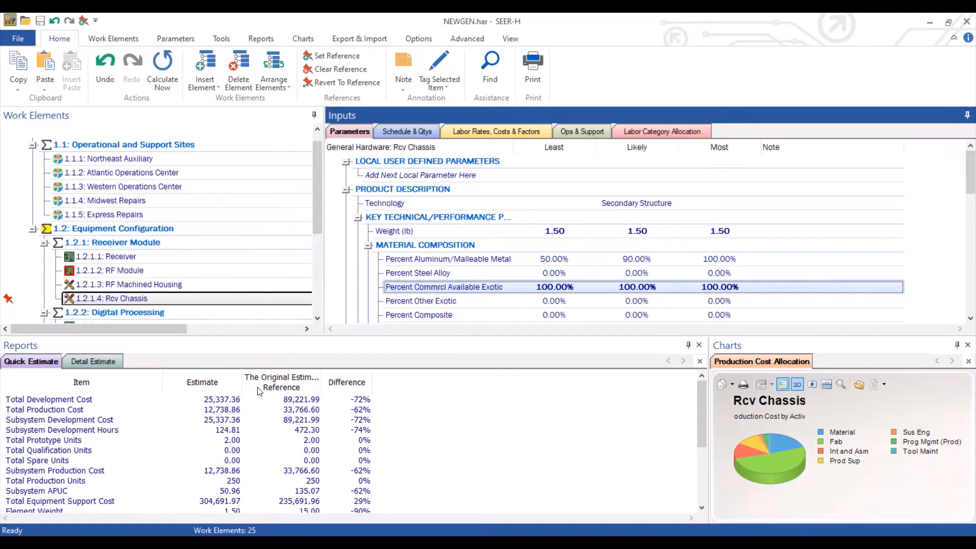
# - Revert the Rcv Chassis's weight and material composition changes to the stored reference
pyautogui.click(360, 87)
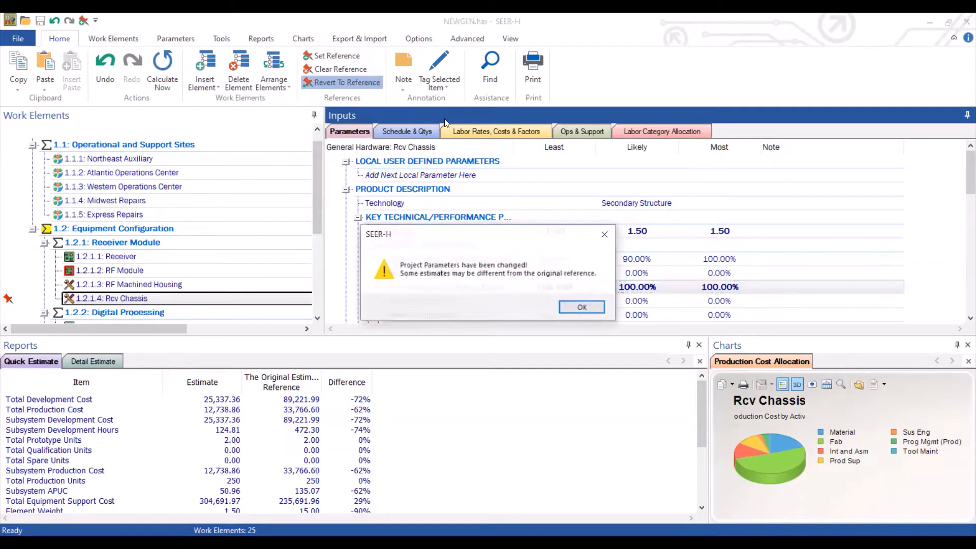
pyautogui.click(581, 309)
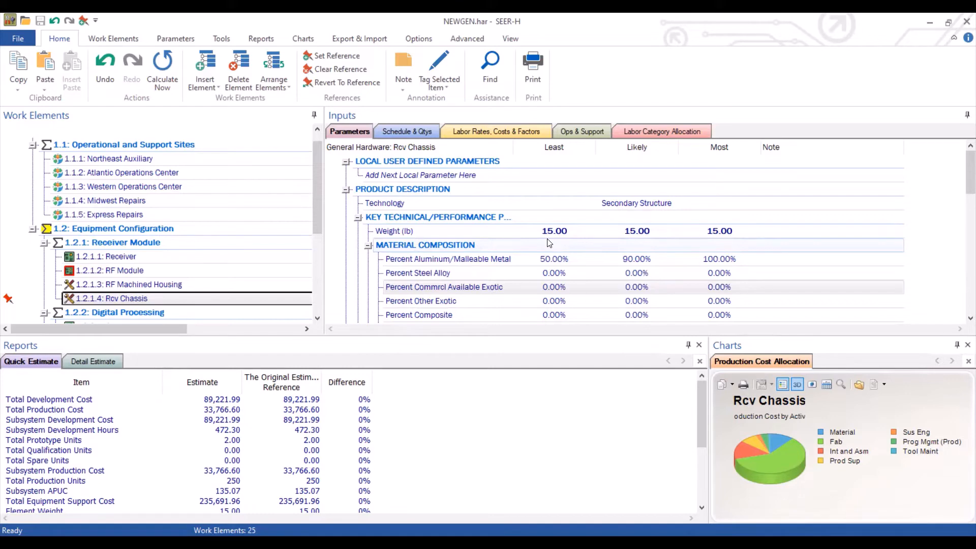
# - Load the Space-Manned platform knowledge base into the Rcv Chassis work element only
pyautogui.rightClick(260, 303)
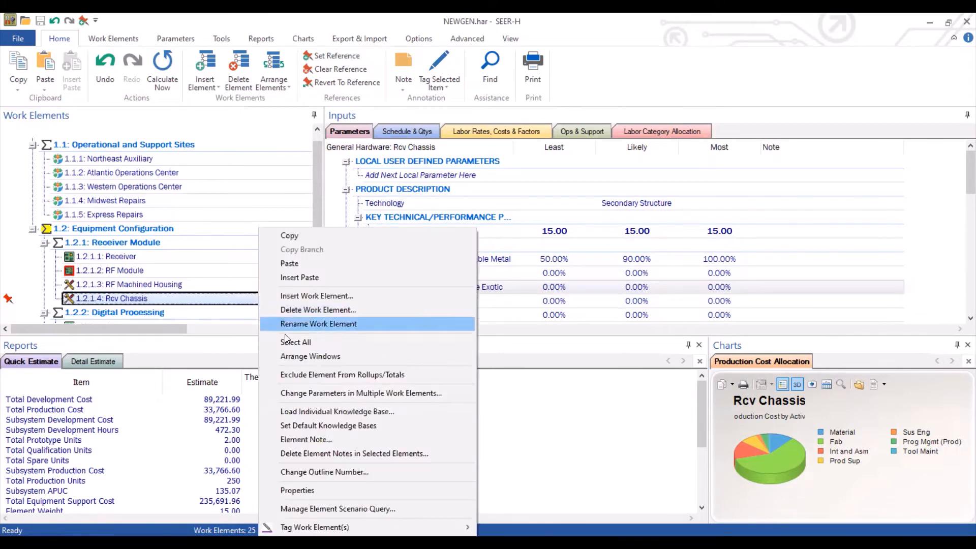
pyautogui.click(318, 412)
pyautogui.click(442, 275)
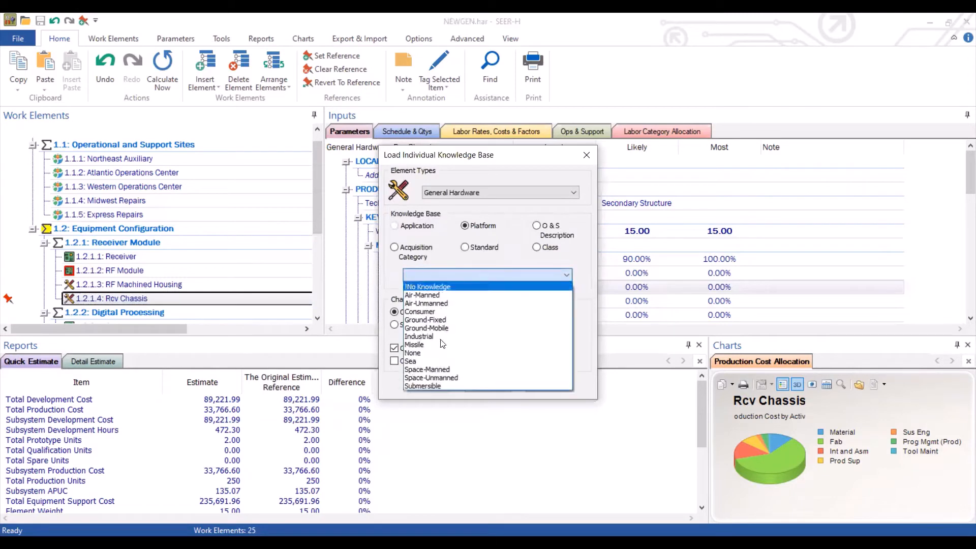
pyautogui.click(428, 370)
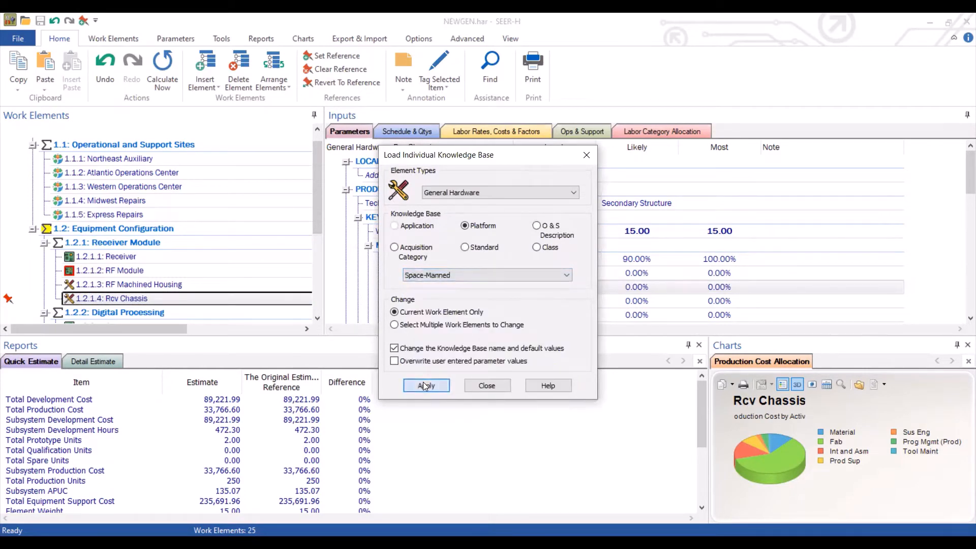
pyautogui.click(424, 386)
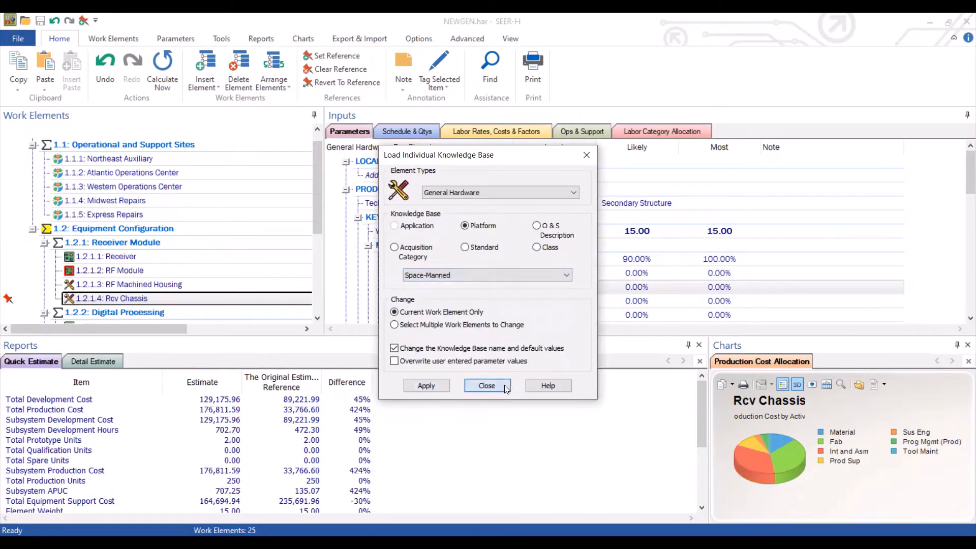
pyautogui.click(486, 386)
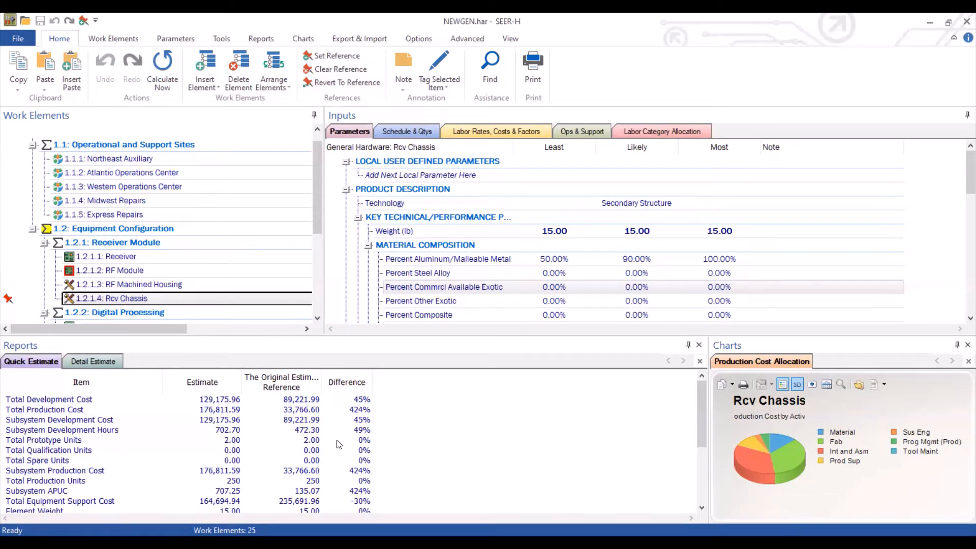
# - Revert the Rcv Chassis's knowledge base change to the reference and clear the reference
pyautogui.click(353, 82)
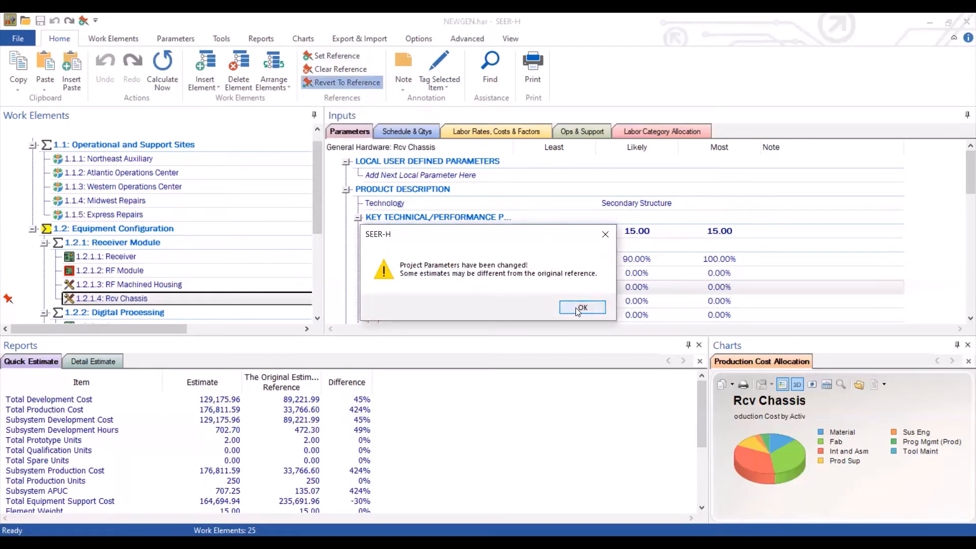
pyautogui.click(575, 307)
pyautogui.click(351, 71)
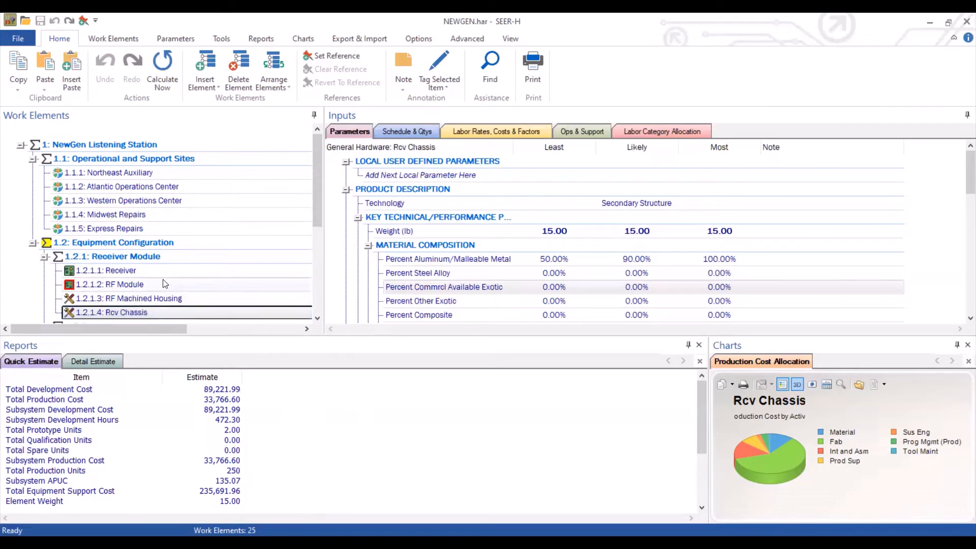
# - Set the Receiver Module rollup as the reference, keeping the description "Receiver Module"
pyautogui.click(161, 254)
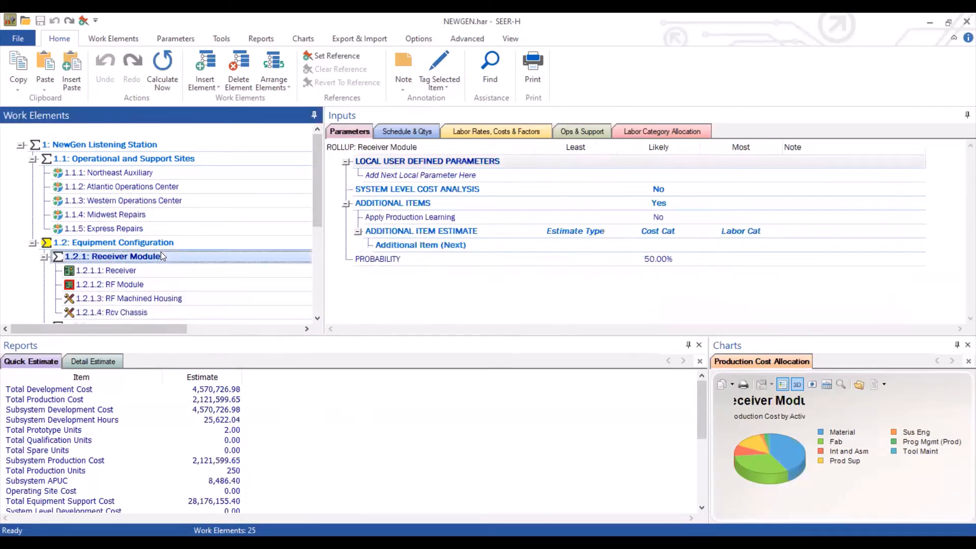
pyautogui.click(336, 56)
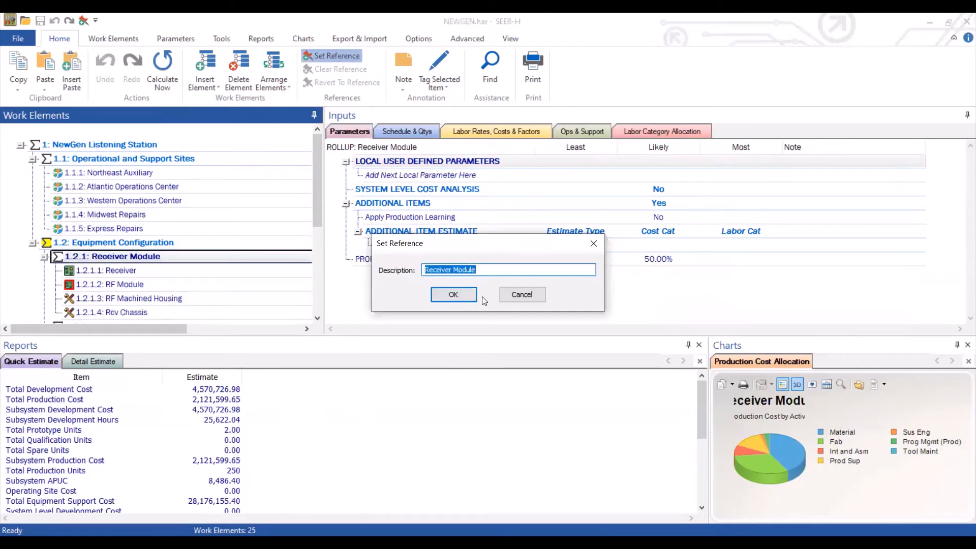
pyautogui.click(473, 293)
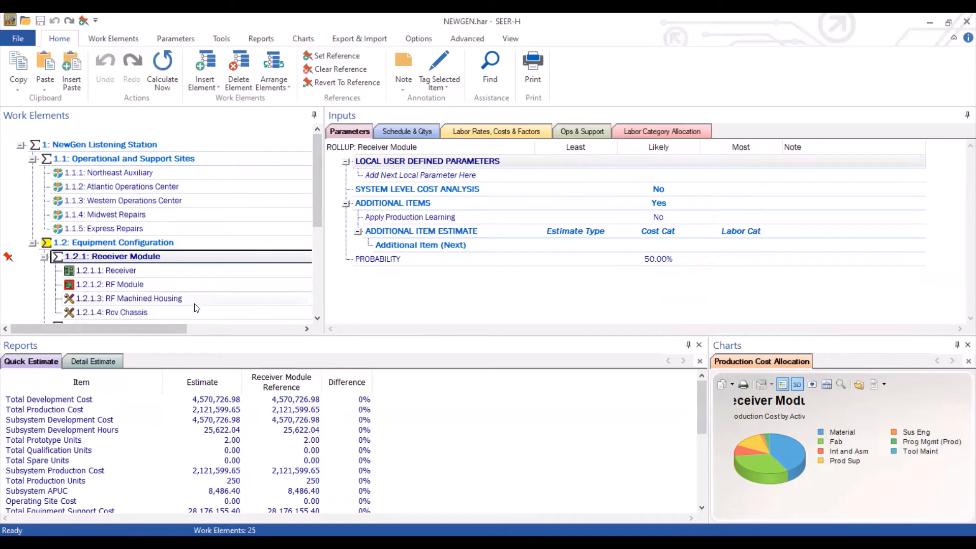
# - Load the Space-Manned platform knowledge base for Electronic Board & Assembly into the Receiver Module rollup and all its subordinate elements
pyautogui.rightClick(179, 252)
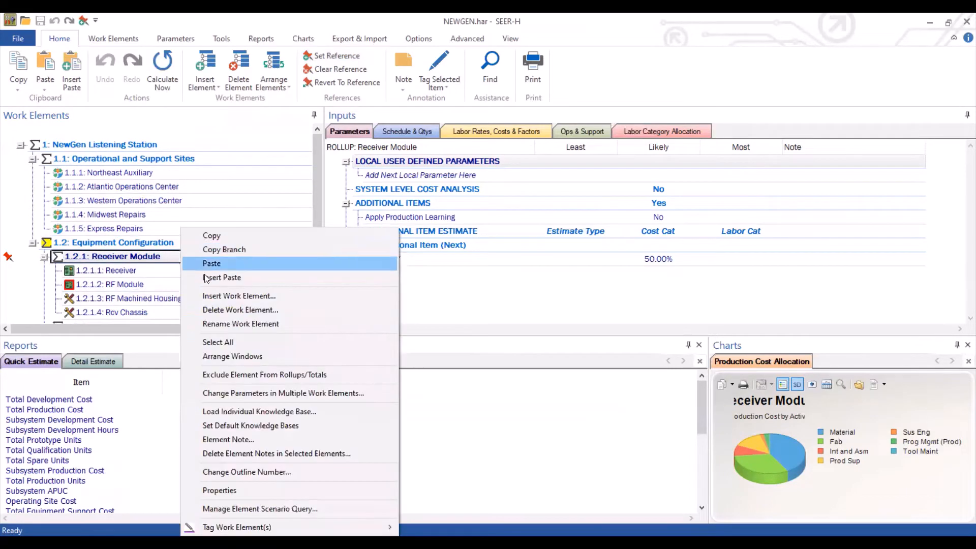
pyautogui.click(263, 410)
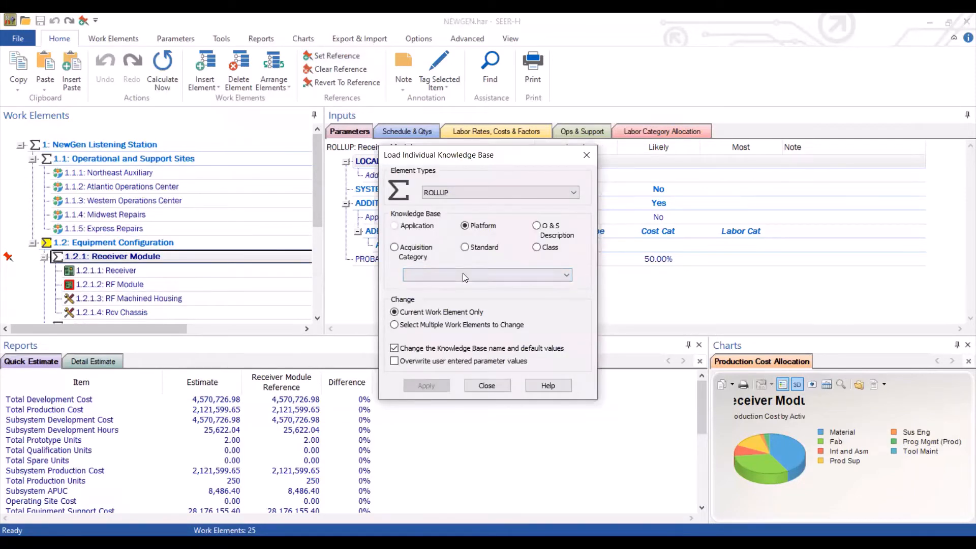
pyautogui.click(463, 275)
pyautogui.click(462, 187)
pyautogui.click(462, 192)
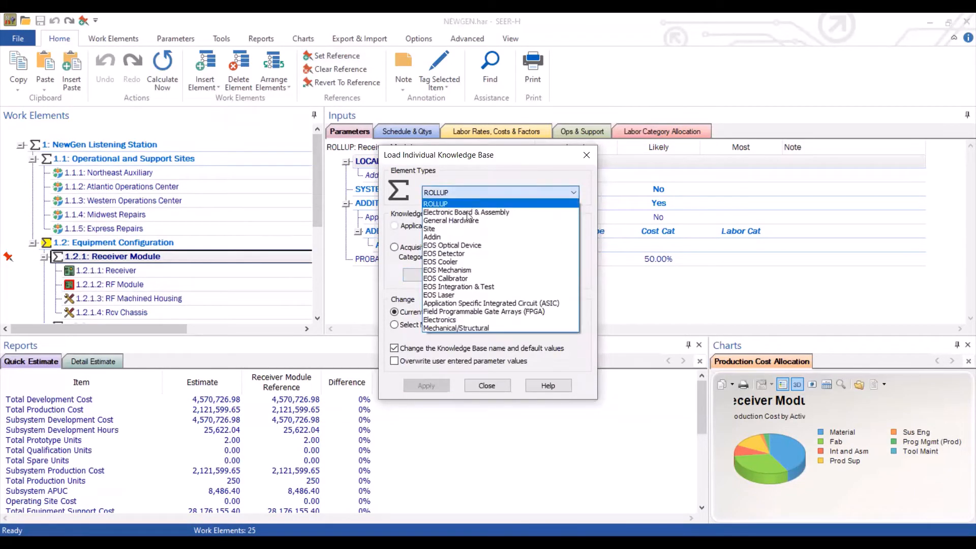
pyautogui.click(467, 212)
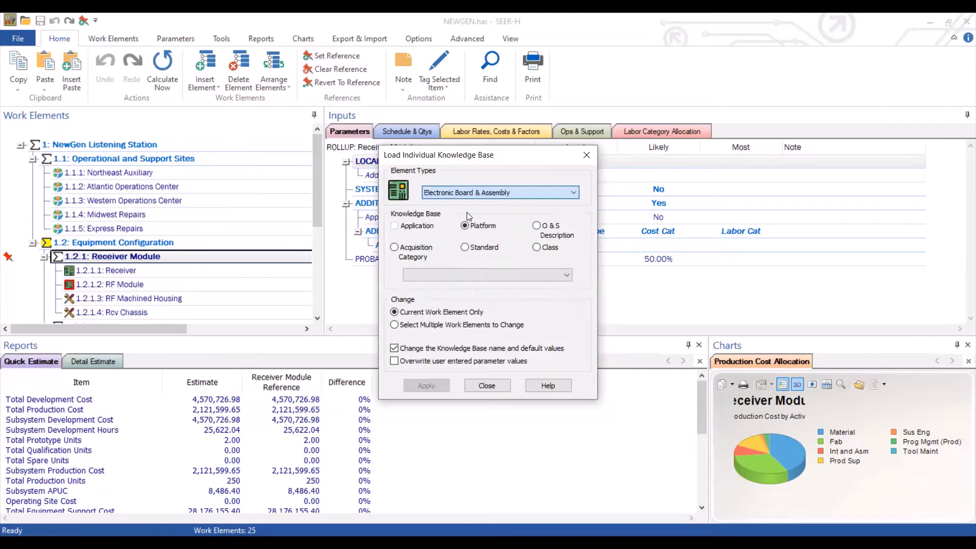
pyautogui.click(472, 273)
pyautogui.click(452, 368)
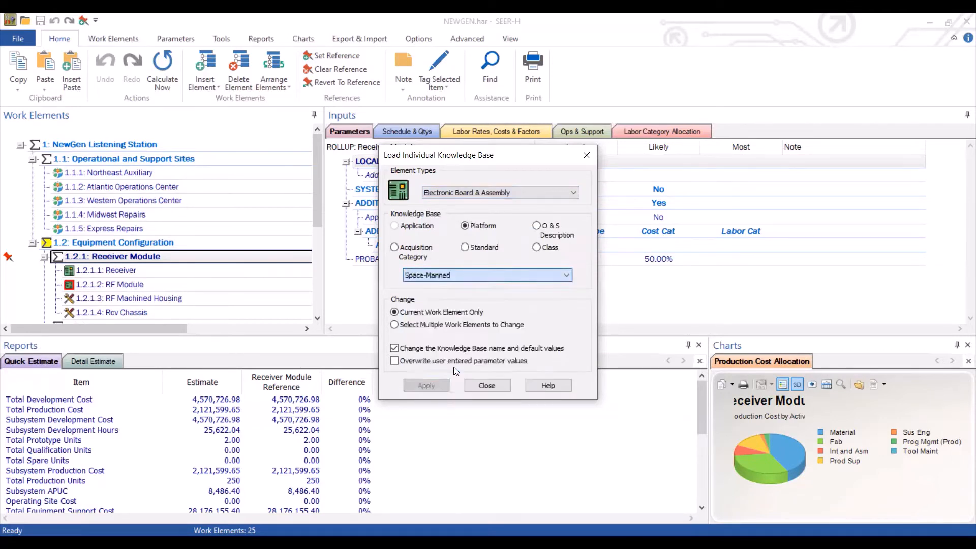
pyautogui.click(441, 325)
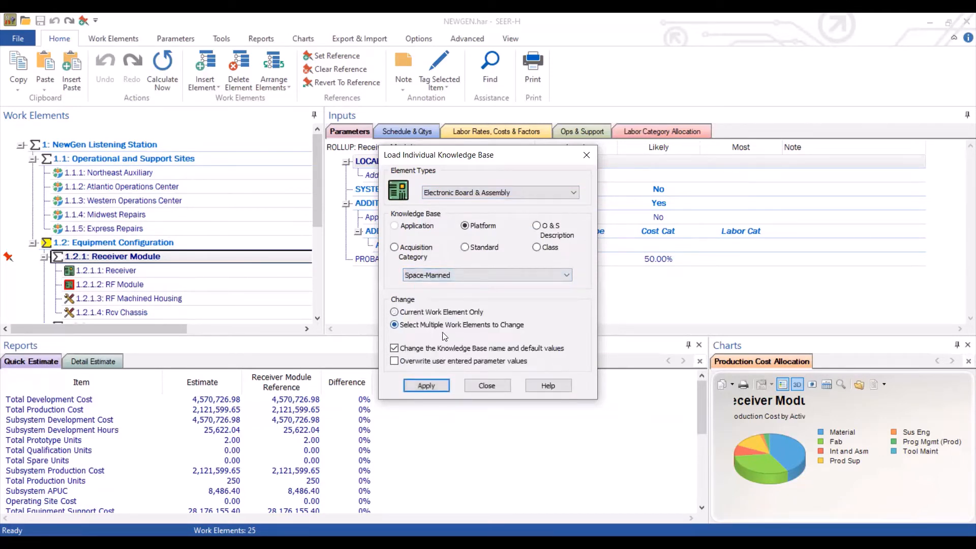
pyautogui.click(436, 383)
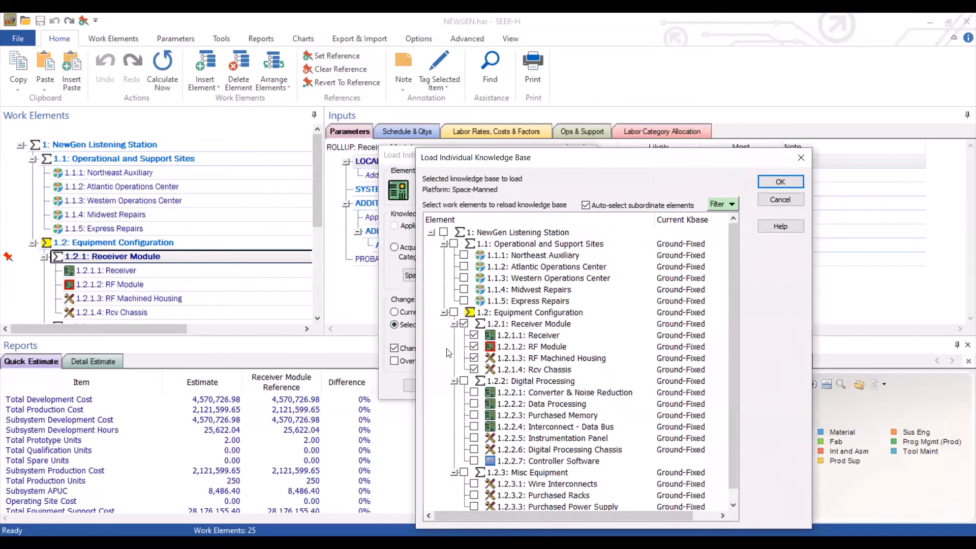
pyautogui.click(782, 182)
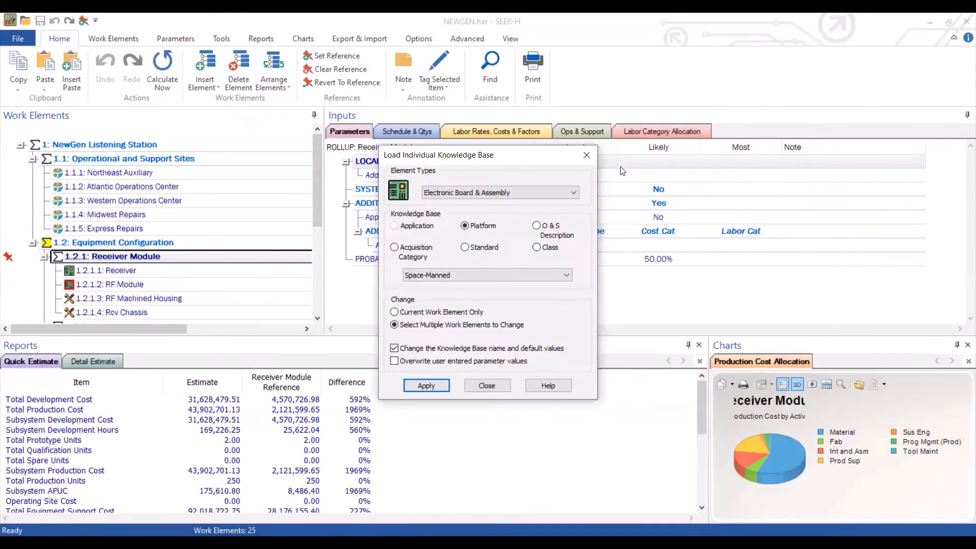
pyautogui.click(591, 155)
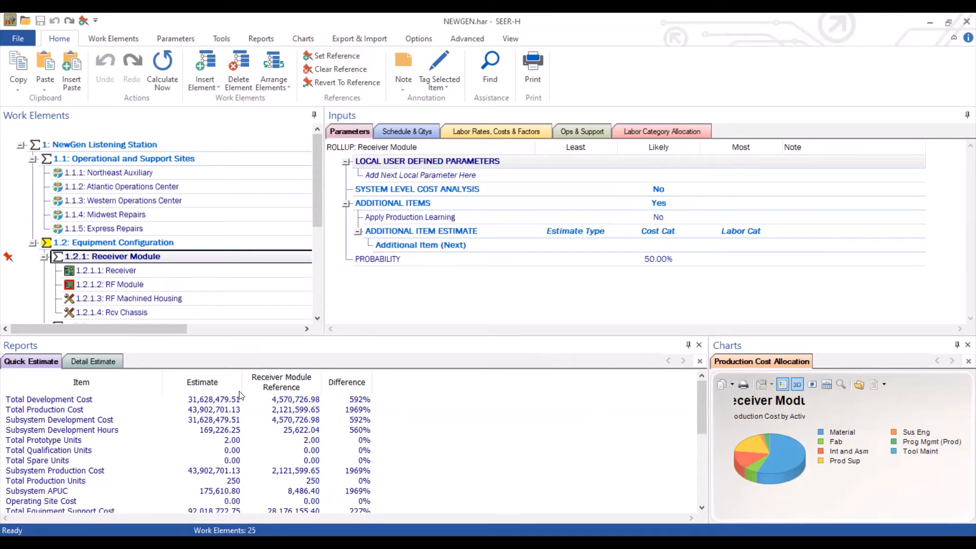
# - Try to revert the Receiver Module rollup to its stored reference
pyautogui.click(181, 258)
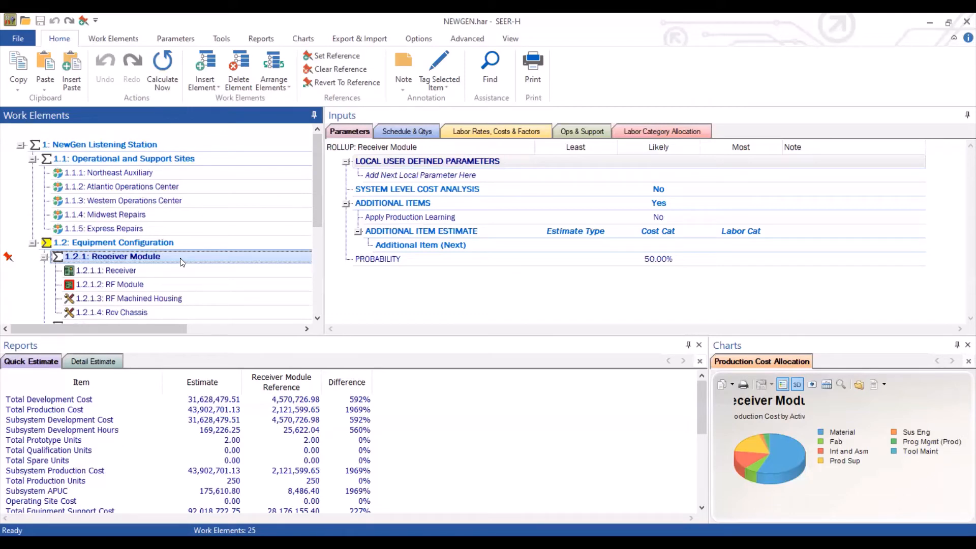
pyautogui.click(353, 82)
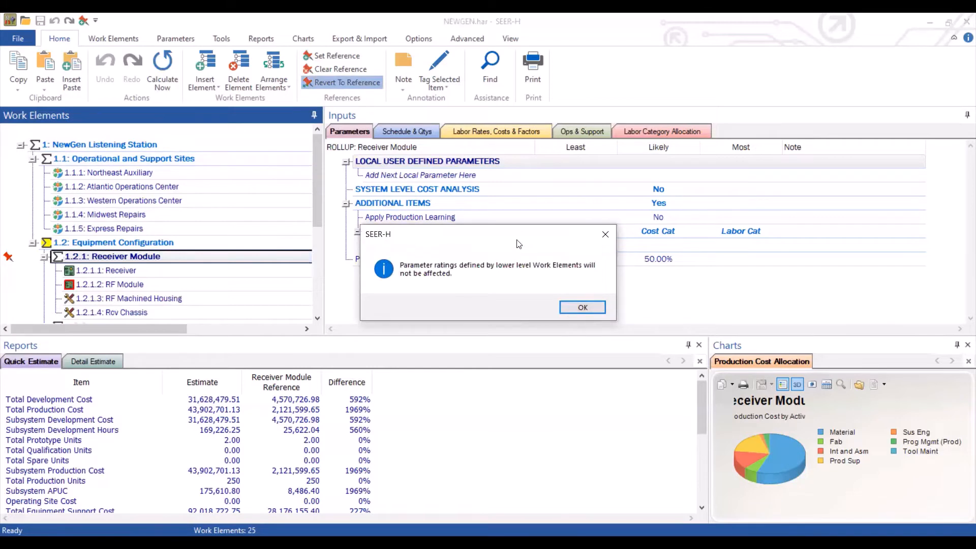
pyautogui.click(592, 307)
# - Check the platform knowledge base in the Receiver element's work element definition without changing it
pyautogui.click(162, 269)
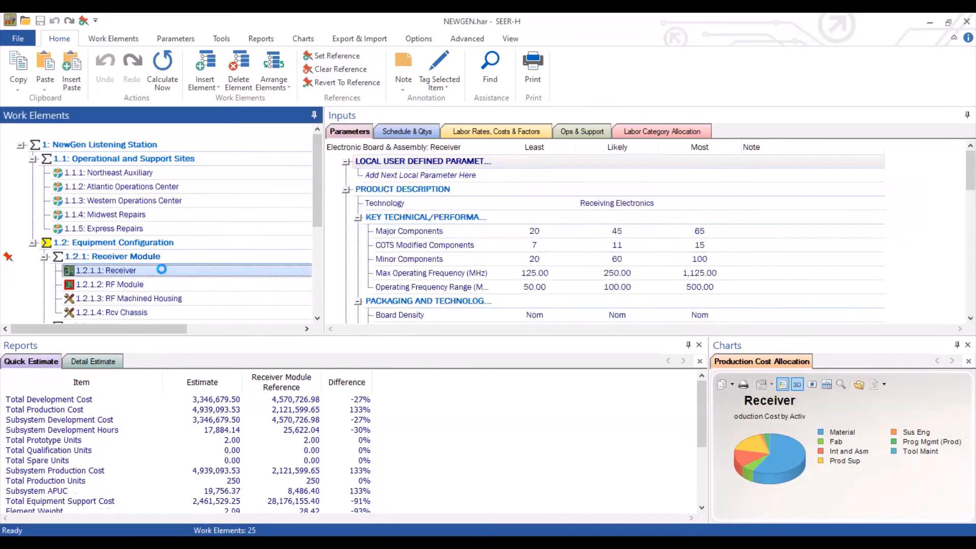
pyautogui.doubleClick(161, 269)
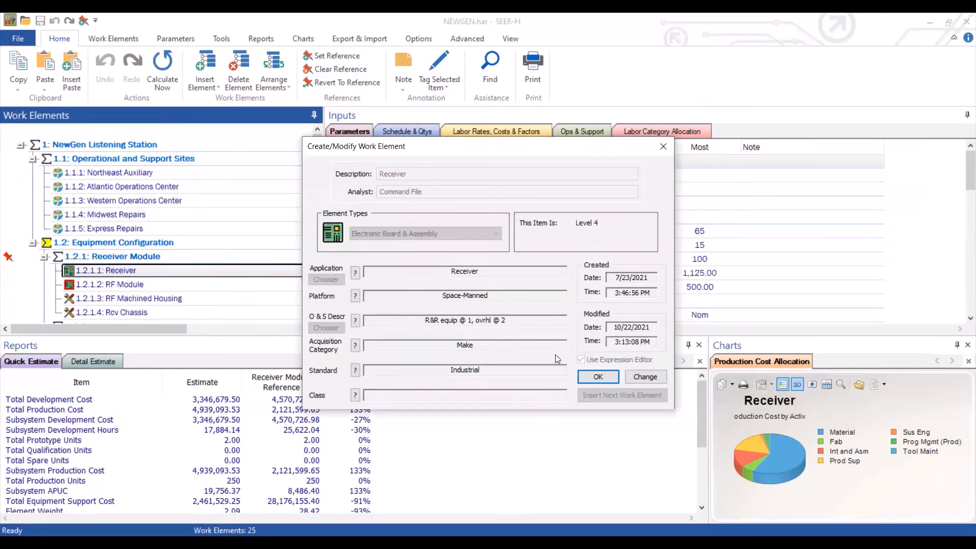
pyautogui.click(592, 377)
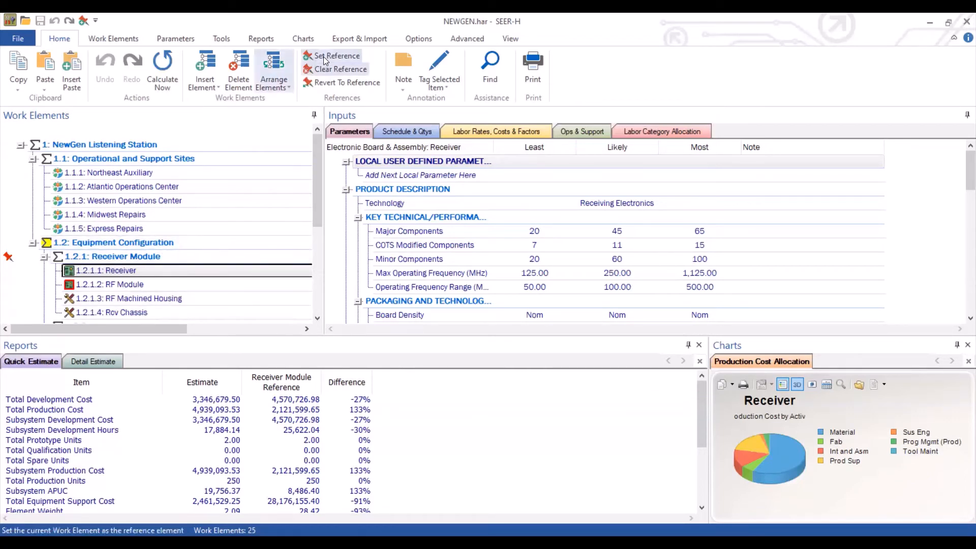
# - Clear the Receiver Module reference and set the Rcv Chassis work element as the reference
pyautogui.click(336, 64)
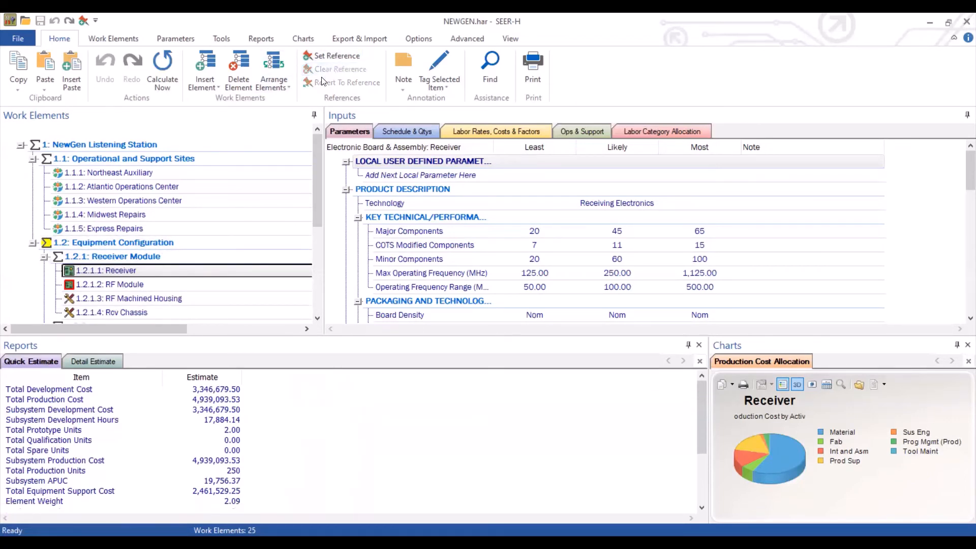
pyautogui.click(174, 311)
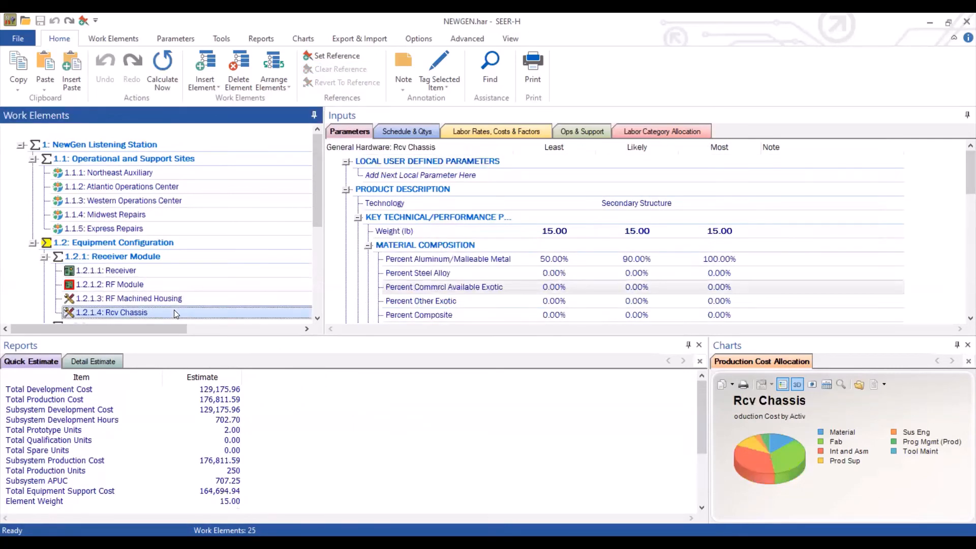
pyautogui.click(359, 58)
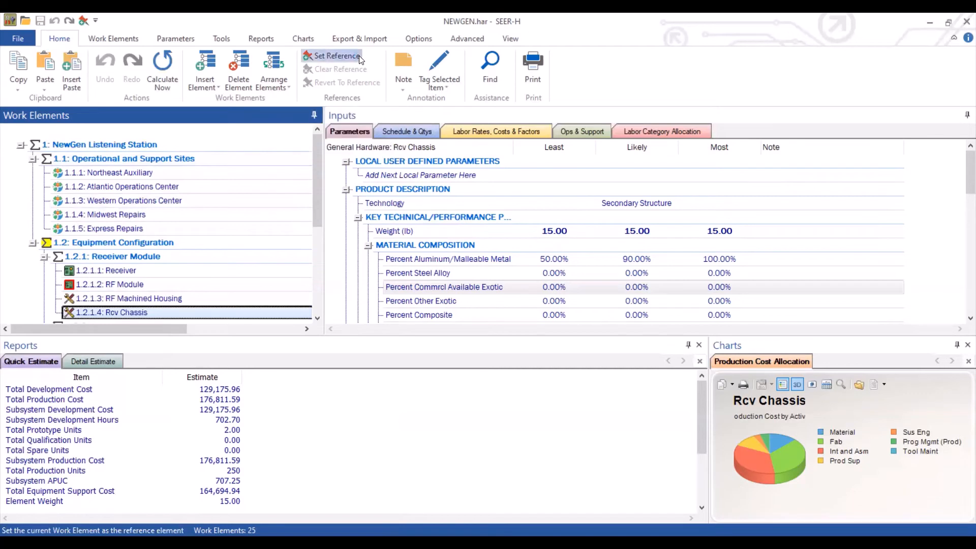
pyautogui.click(454, 295)
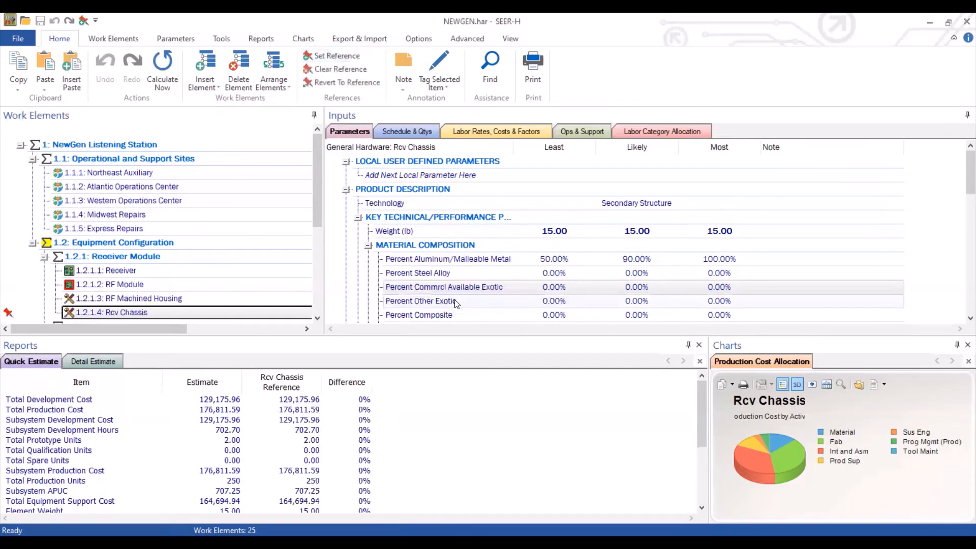
# - Add the Inputs vs. Reference report to the active reports and look through its parameter differences for the Rcv Chassis
pyautogui.rightClick(151, 403)
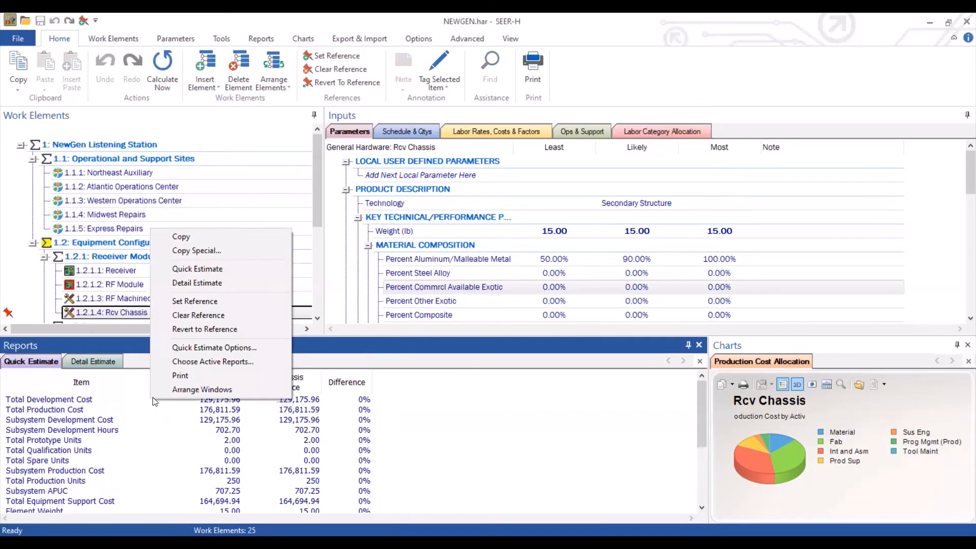
pyautogui.click(185, 362)
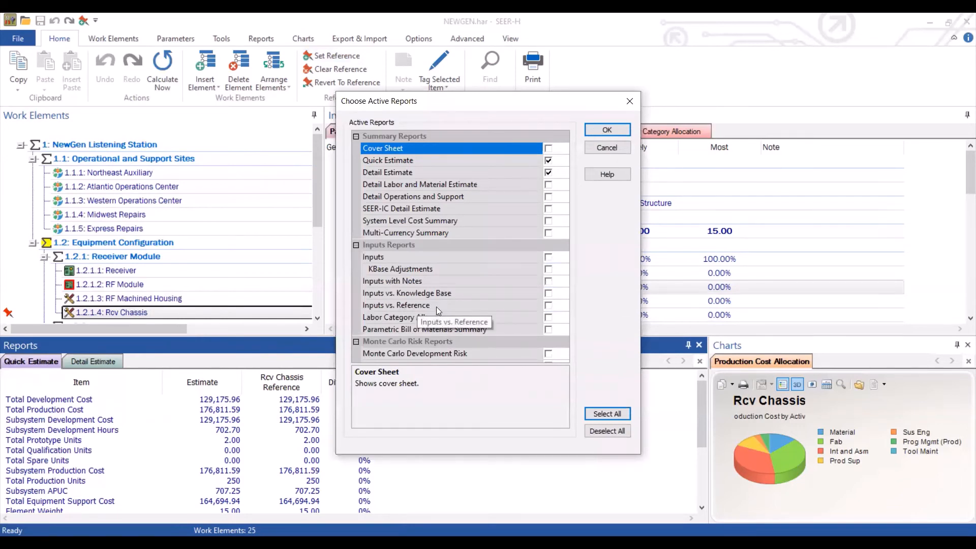
pyautogui.click(548, 304)
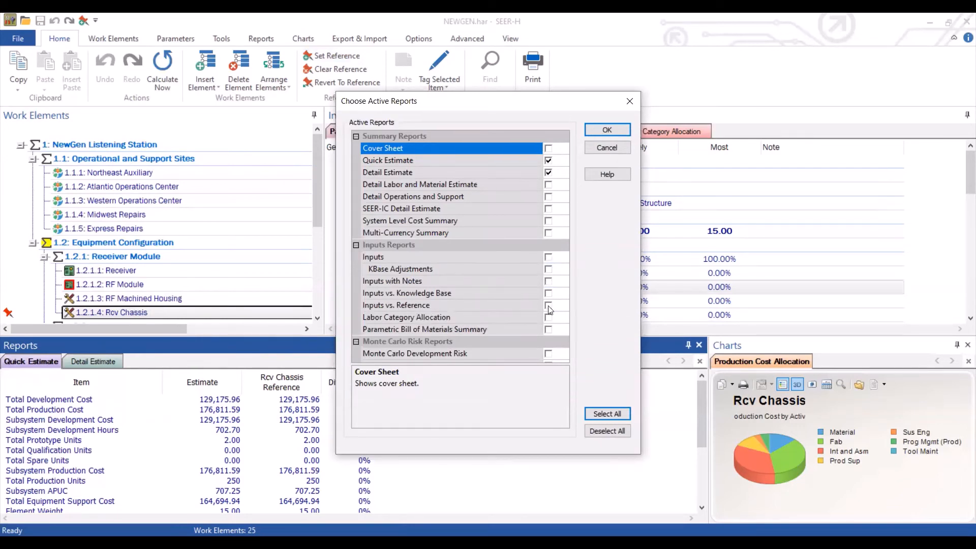
pyautogui.click(608, 130)
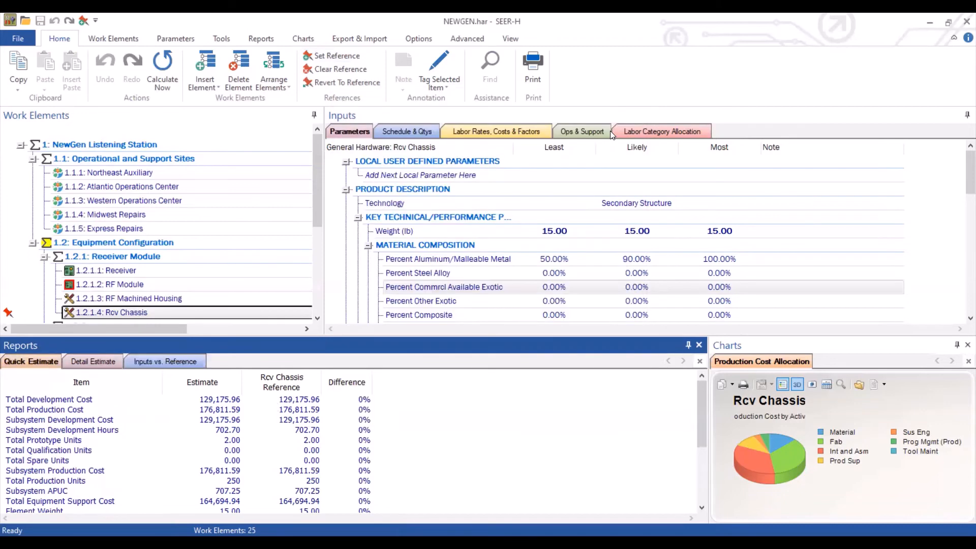
pyautogui.click(187, 358)
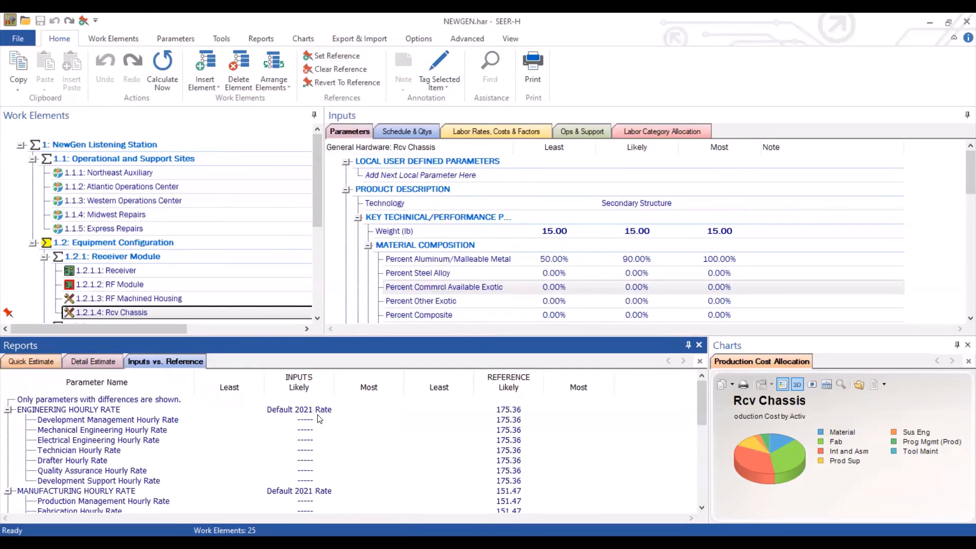
pyautogui.scroll(-8, 319, 418)
pyautogui.scroll(1, 321, 420)
pyautogui.scroll(8, 321, 420)
# - Set the Rcv Chassis's least, likely and most weight to 10 lb
pyautogui.doubleClick(550, 235)
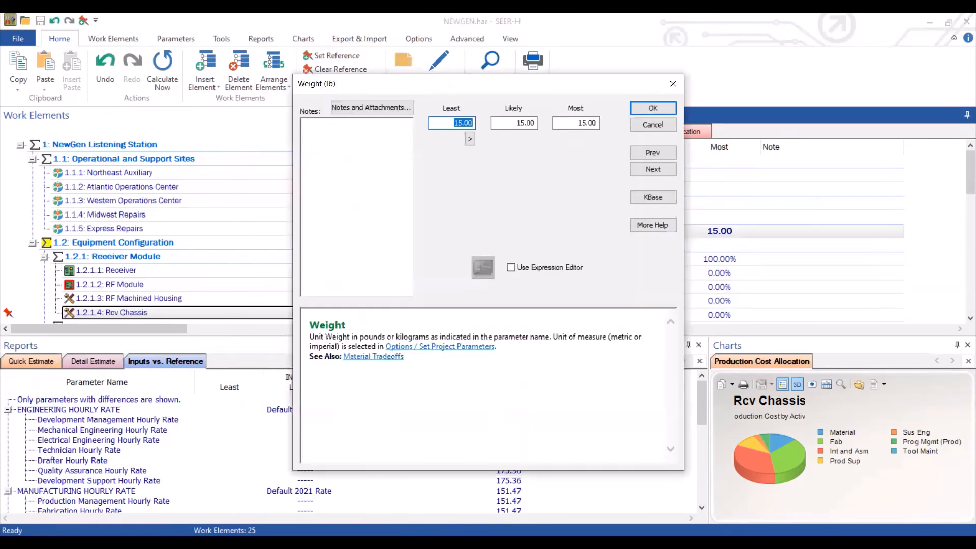
pyautogui.write('10')
pyautogui.click(470, 138)
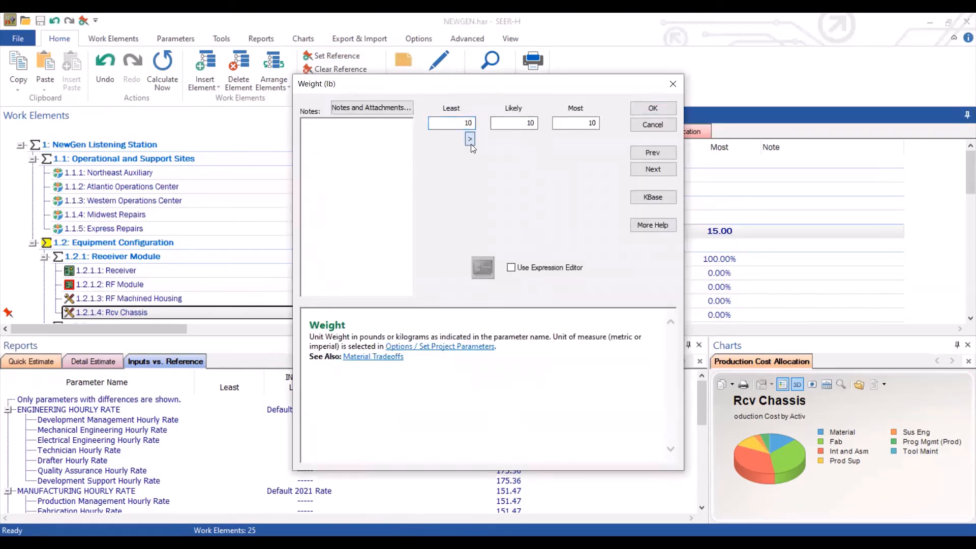
pyautogui.click(652, 109)
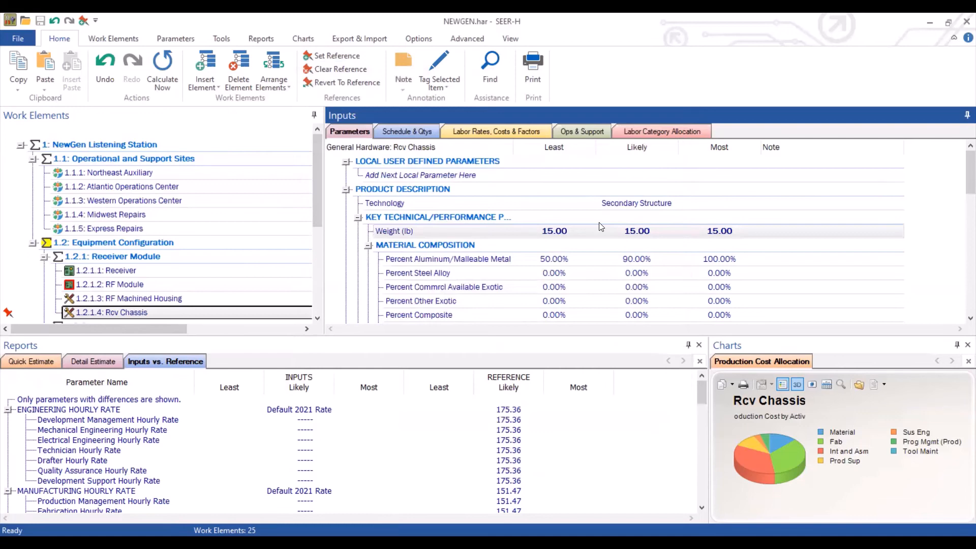
# - Set the Rcv Chassis's Percent Commrcl Available Exotic to 100 for least, likely and most
pyautogui.doubleClick(551, 287)
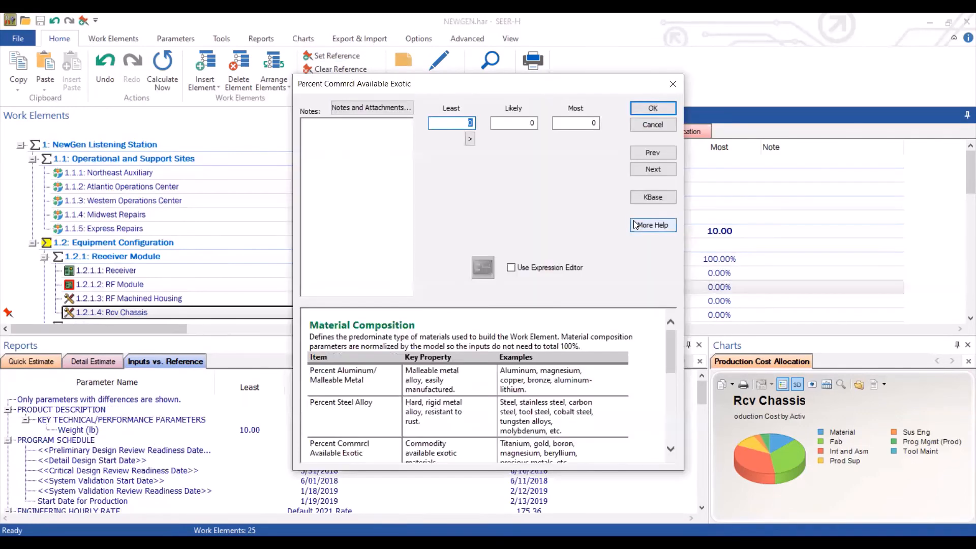
pyautogui.write('100')
pyautogui.click(471, 138)
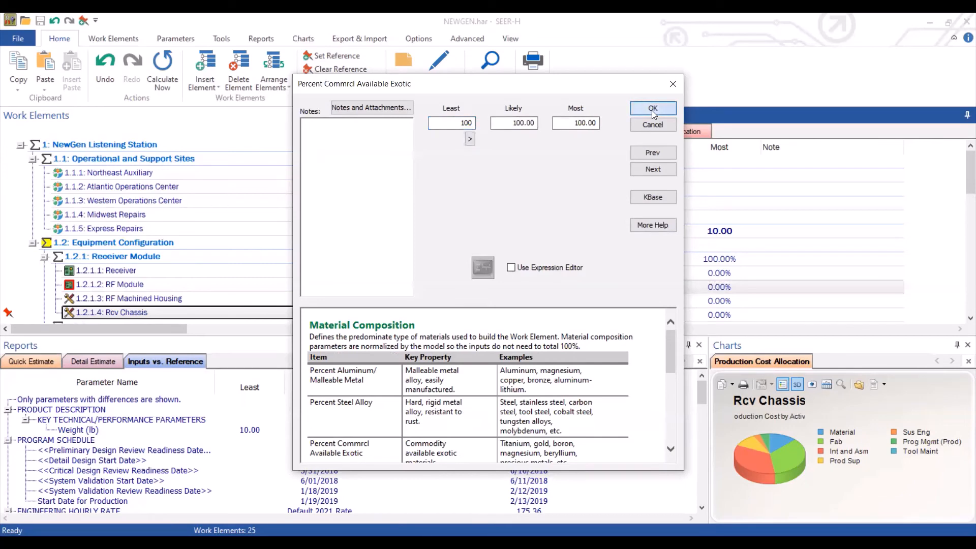
pyautogui.click(652, 109)
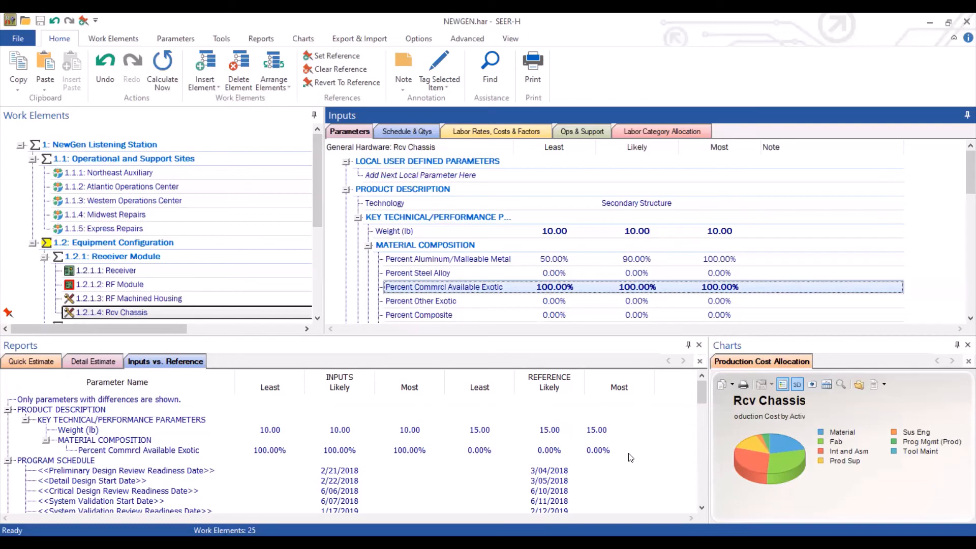
# - Compare the RF Machined Housing's inputs against the Rcv Chassis reference in the Inputs vs. Reference report
pyautogui.click(100, 313)
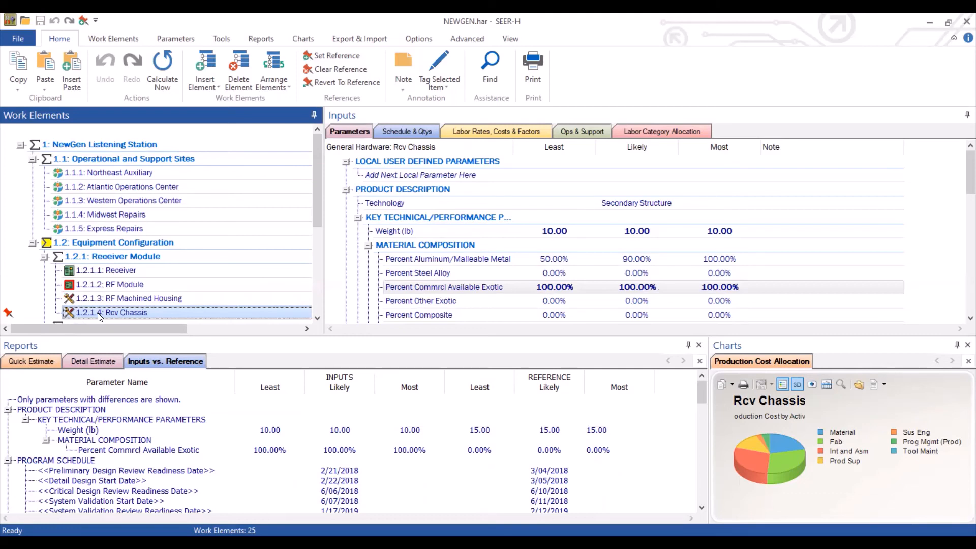
pyautogui.click(99, 307)
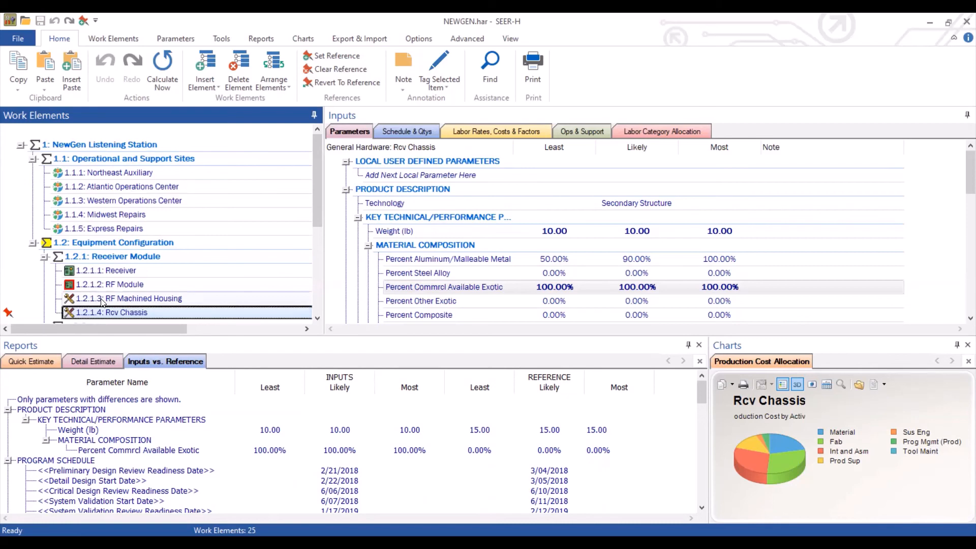
pyautogui.click(102, 299)
pyautogui.click(101, 298)
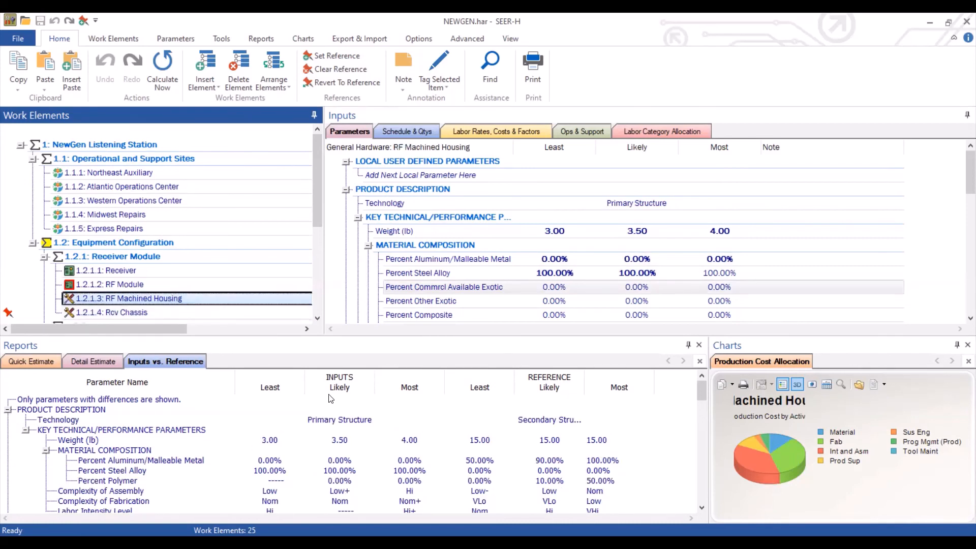